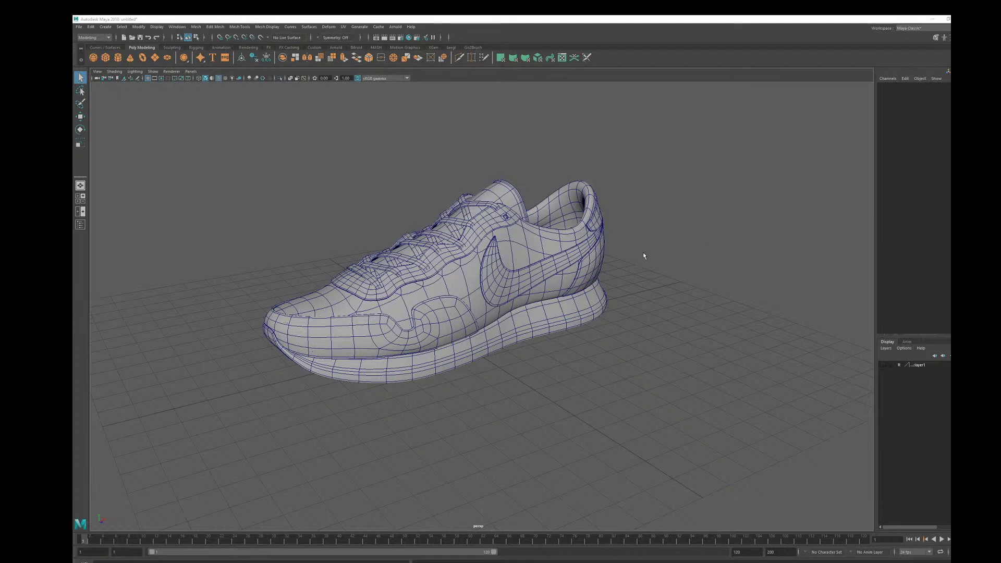
Step: Examine the shoe model and its upper mesh from several angles and distances
{"action": "left_click_drag", "start_coordinate": [595, 322], "coordinate": [671, 387], "text": "alt"}
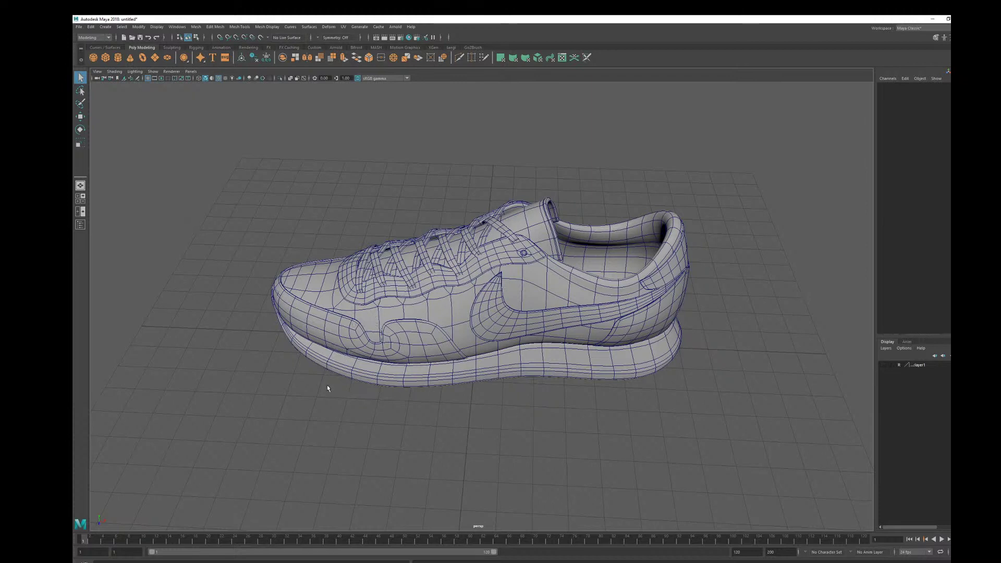
{"action": "left_click_drag", "start_coordinate": [379, 414], "coordinate": [520, 401], "text": "alt"}
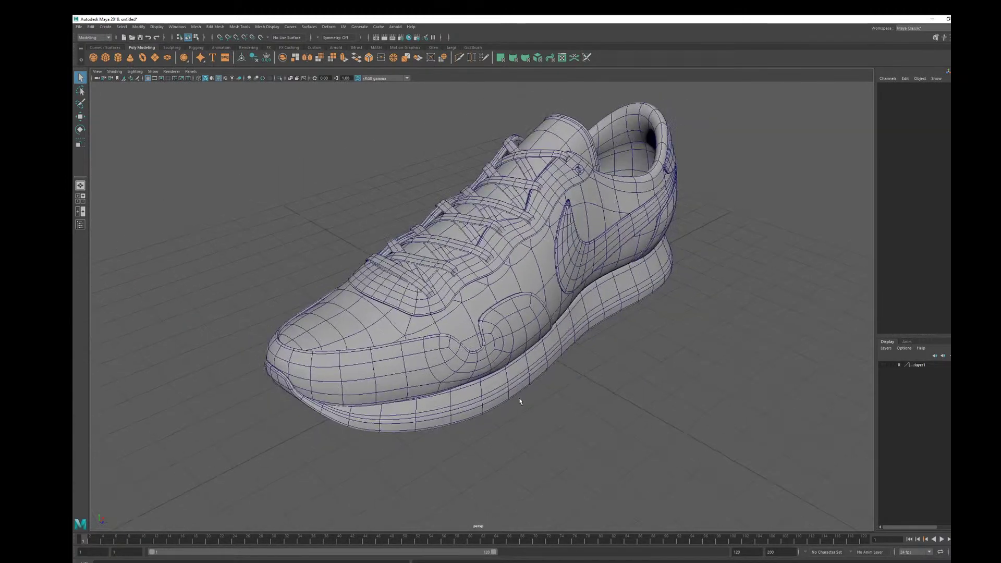
{"action": "left_click", "coordinate": [408, 323]}
{"action": "left_click_drag", "start_coordinate": [409, 322], "coordinate": [553, 388], "text": "alt"}
{"action": "mouse_move", "coordinate": [553, 387]}
{"action": "right_mouse_down", "text": "alt"}
{"action": "mouse_move", "coordinate": [443, 383]}
{"action": "mouse_move", "coordinate": [551, 395]}
{"action": "right_mouse_up", "text": "alt"}
{"action": "left_click_drag", "start_coordinate": [552, 395], "coordinate": [553, 371], "text": "alt"}
{"action": "middle_click_drag", "start_coordinate": [558, 383], "coordinate": [569, 401], "text": "alt"}
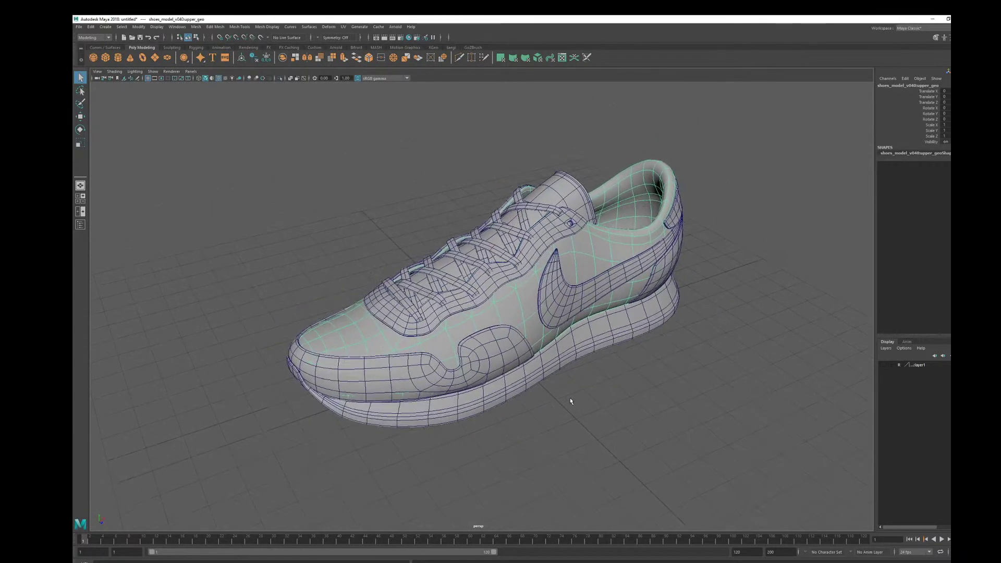
{"action": "left_click_drag", "start_coordinate": [569, 401], "coordinate": [544, 407], "text": "alt"}
{"action": "right_click_drag", "start_coordinate": [544, 407], "coordinate": [470, 389], "text": "alt"}
{"action": "left_click_drag", "start_coordinate": [469, 388], "coordinate": [469, 397], "text": "alt"}
{"action": "right_click_drag", "start_coordinate": [469, 397], "coordinate": [525, 397], "text": "alt"}
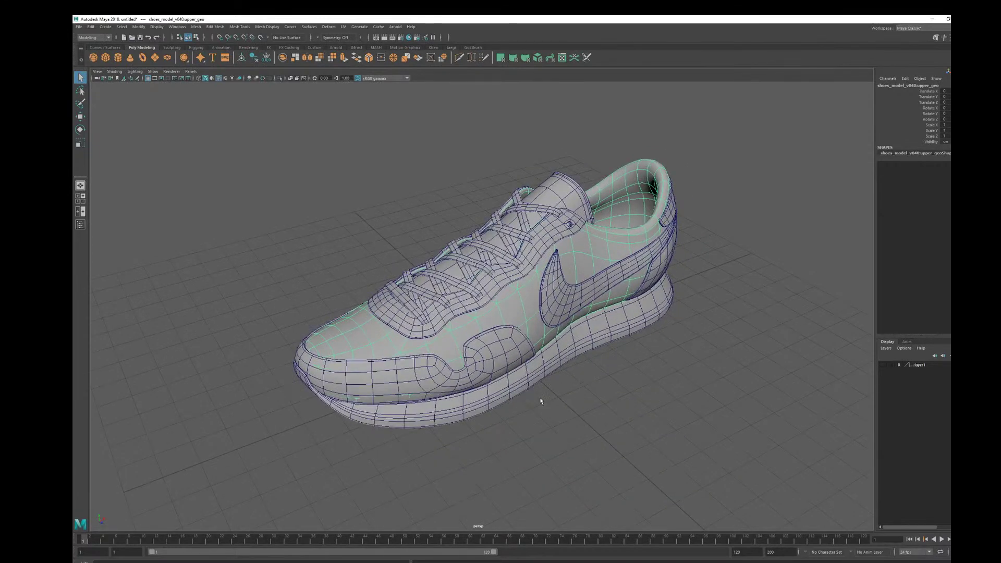
{"action": "left_click_drag", "start_coordinate": [264, 319], "coordinate": [259, 313], "text": "alt"}
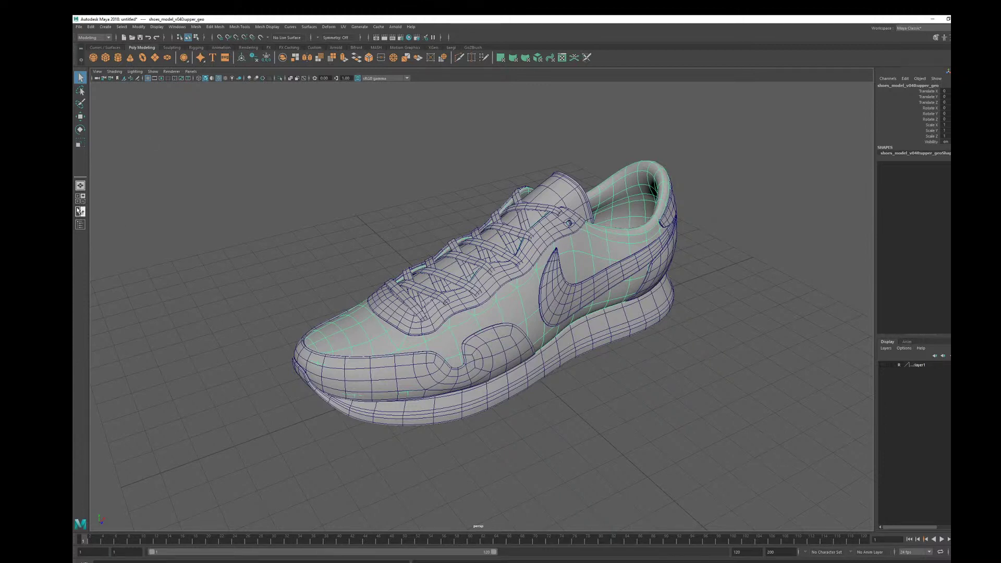
{"action": "left_click", "coordinate": [237, 231]}
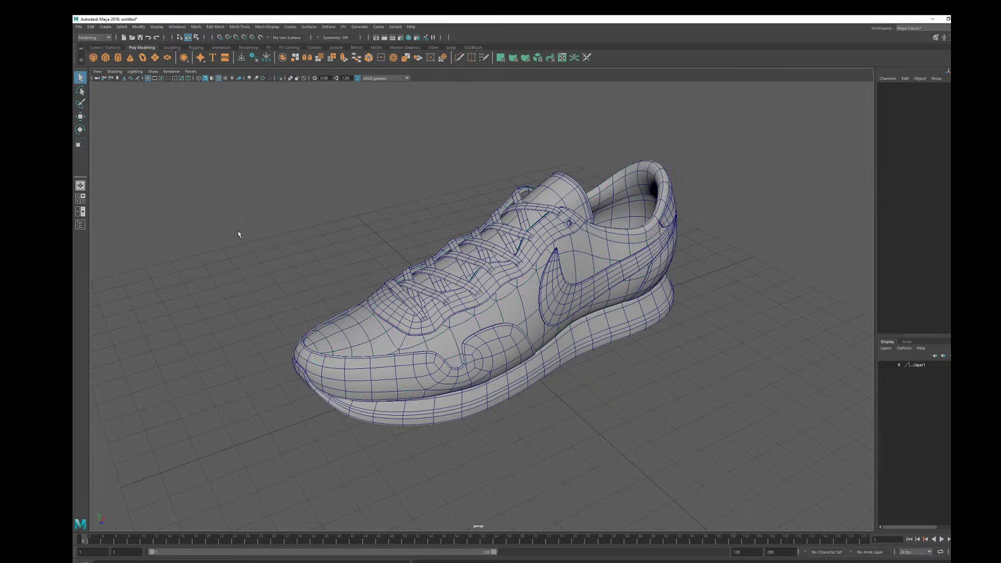
Step: Open the Outliner, enlarge it and expand the shoe geometry group to list its parts
{"action": "key", "text": "ctrl+o"}
{"action": "left_click_drag", "start_coordinate": [206, 18], "coordinate": [141, 110]}
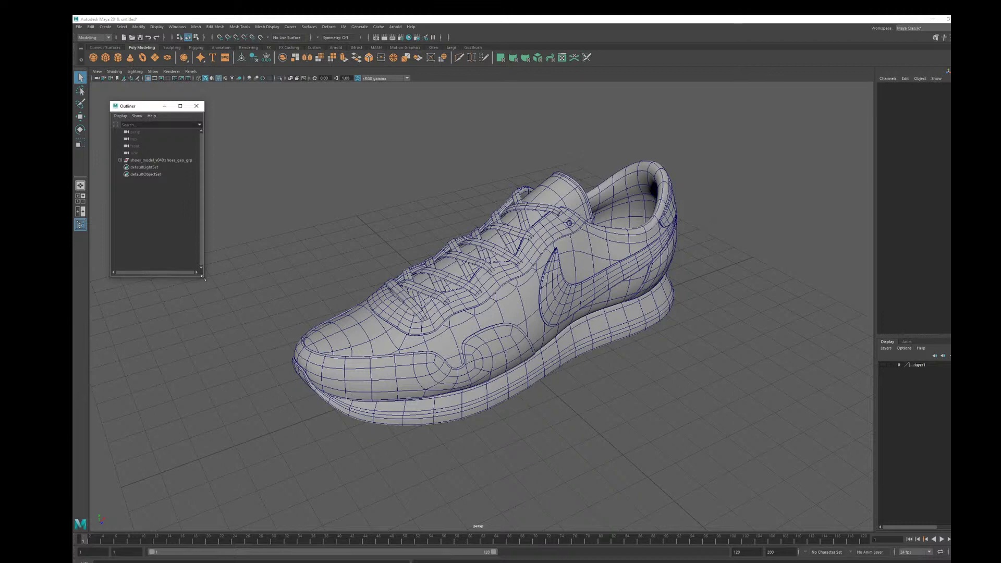
{"action": "left_click_drag", "start_coordinate": [204, 279], "coordinate": [244, 341]}
{"action": "left_click", "coordinate": [120, 160]}
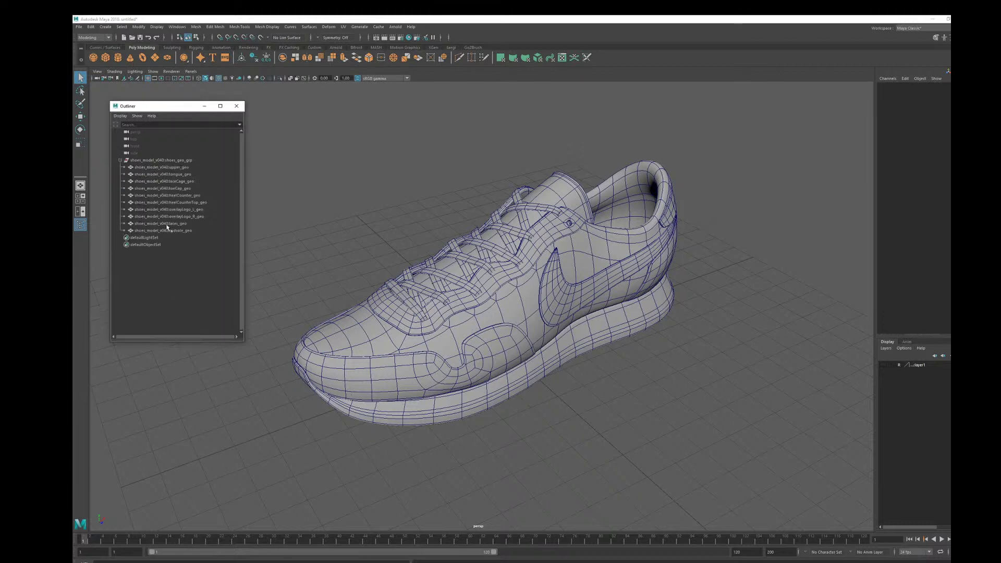
Step: Duplicate the shoe's upper mesh and rename the copy ref_geo
{"action": "left_click", "coordinate": [392, 326]}
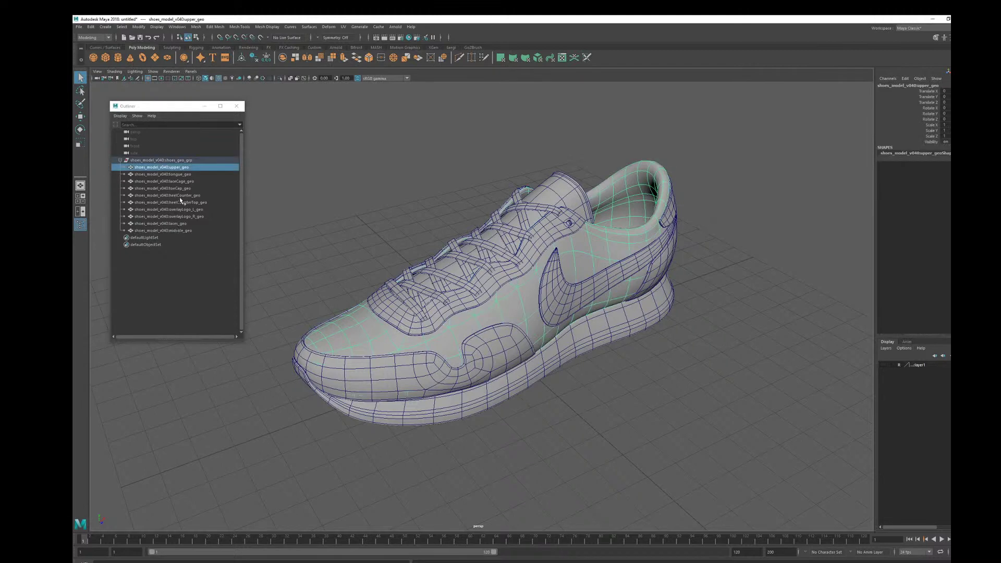
{"action": "key", "text": "ctrl+d"}
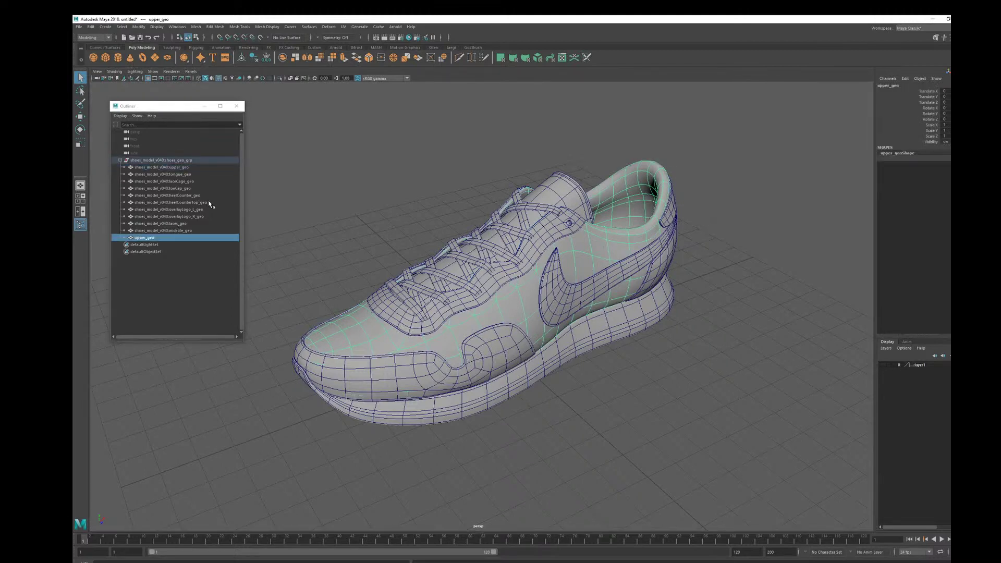
{"action": "left_click", "coordinate": [152, 238]}
{"action": "double_click", "coordinate": [152, 238]}
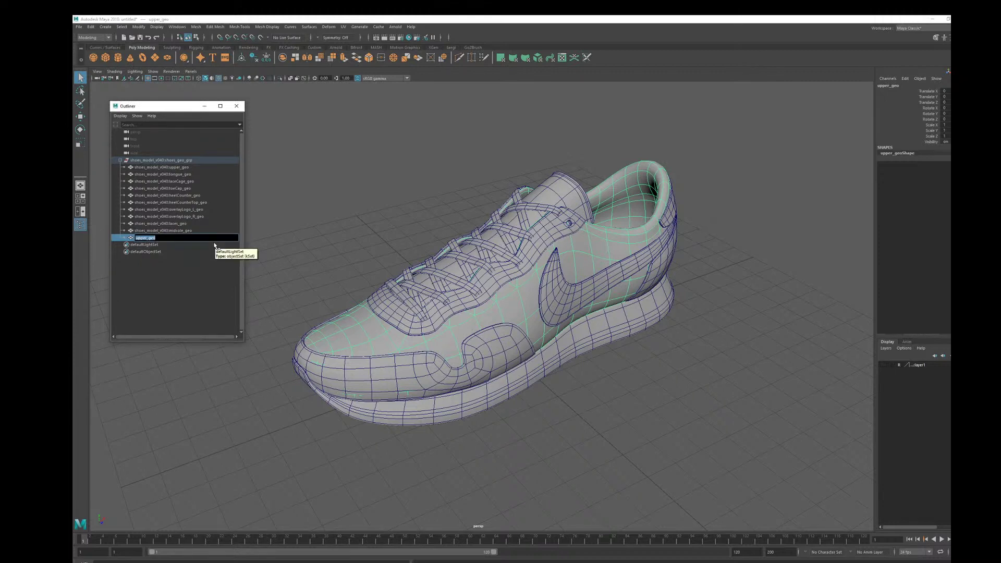
{"action": "type", "text": "ref_geo"}
{"action": "key", "text": "Return"}
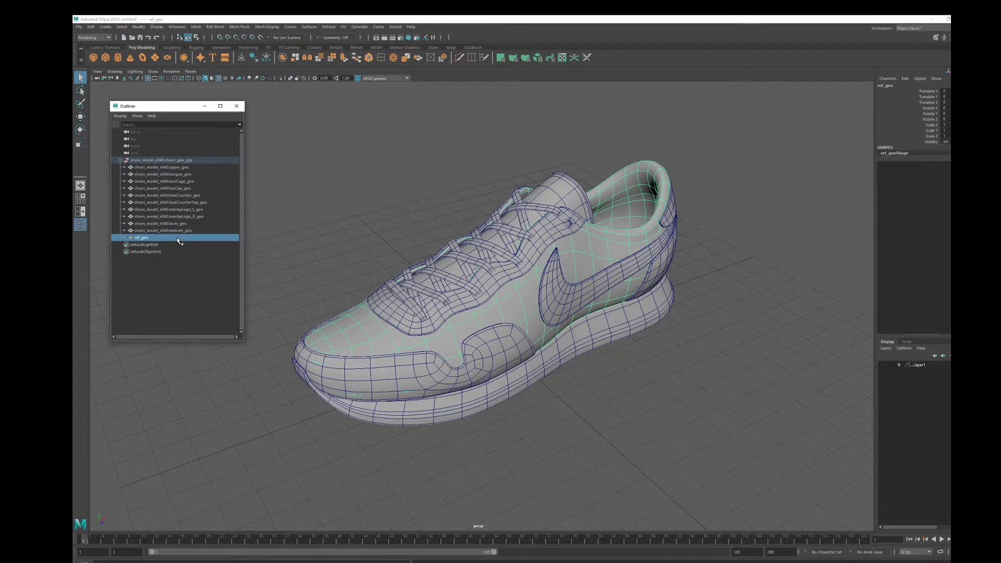
Step: Move ref_geo out of the shoe geometry group and hide the original upper mesh
{"action": "middle_click_drag", "start_coordinate": [176, 238], "coordinate": [186, 297]}
{"action": "left_click", "coordinate": [158, 160]}
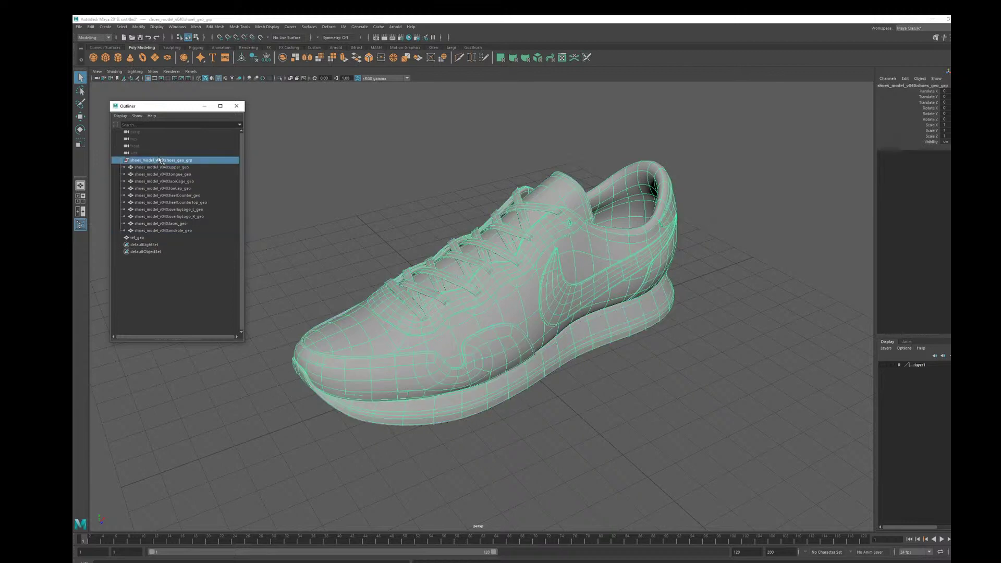
{"action": "left_click", "coordinate": [360, 338]}
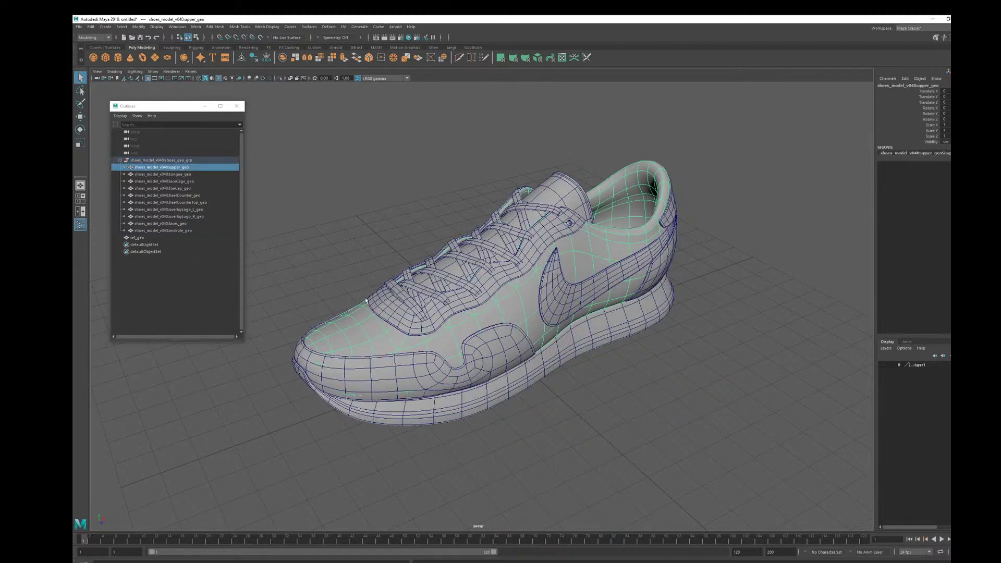
{"action": "left_click", "coordinate": [367, 336]}
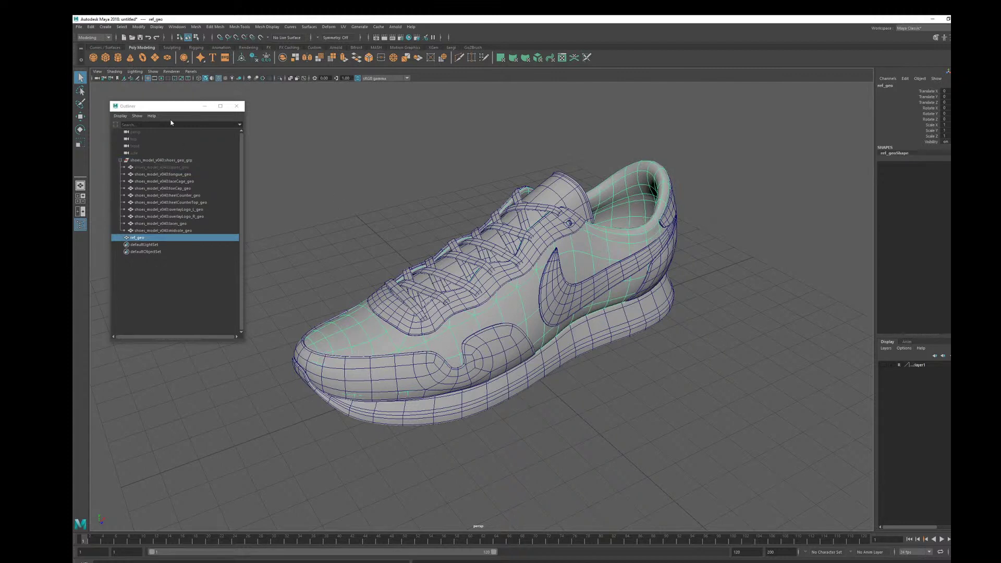
{"action": "left_click_drag", "start_coordinate": [171, 109], "coordinate": [168, 133]}
{"action": "middle_click_drag", "start_coordinate": [431, 258], "coordinate": [469, 259], "text": "alt"}
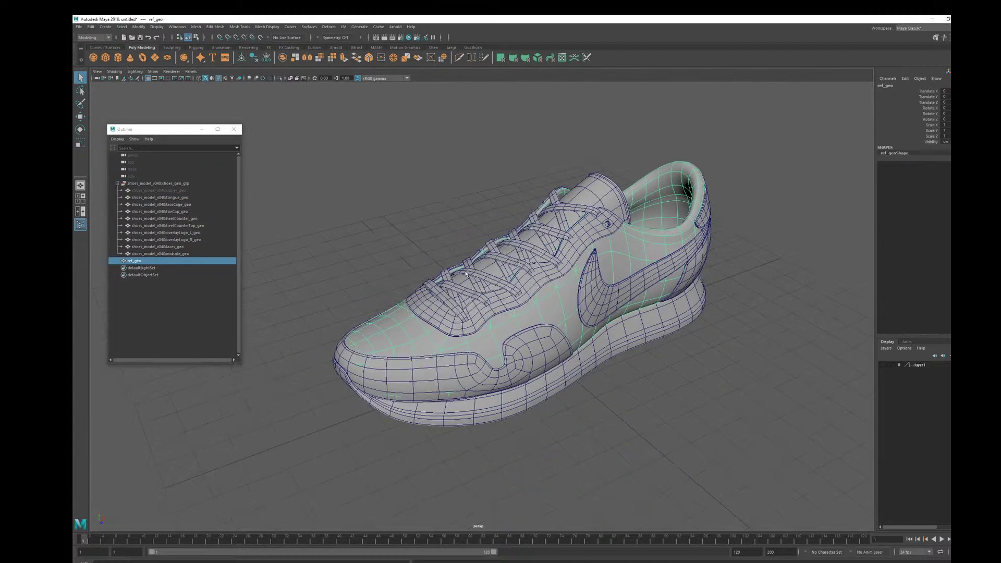
{"action": "left_click", "coordinate": [134, 72]}
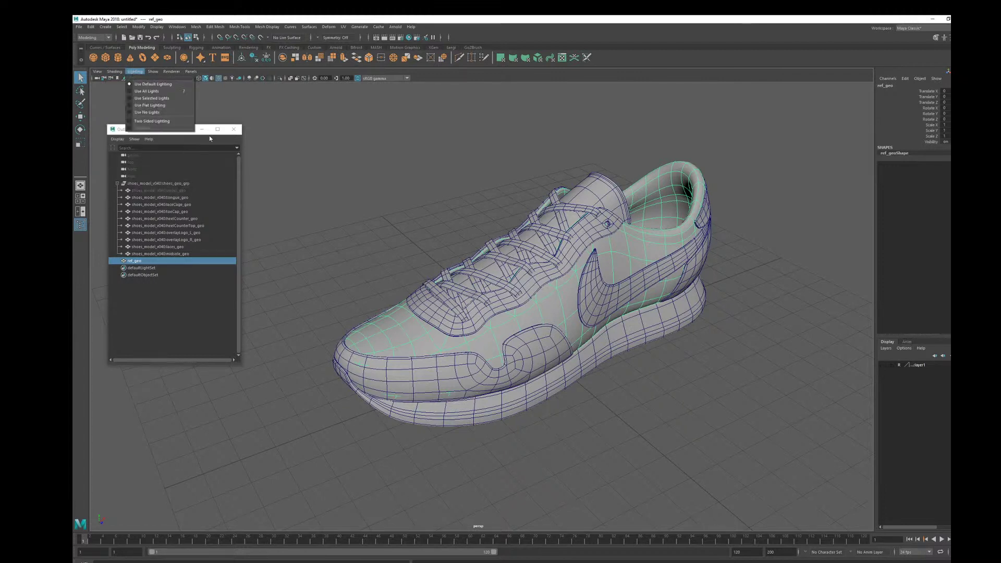
{"action": "left_click", "coordinate": [171, 132]}
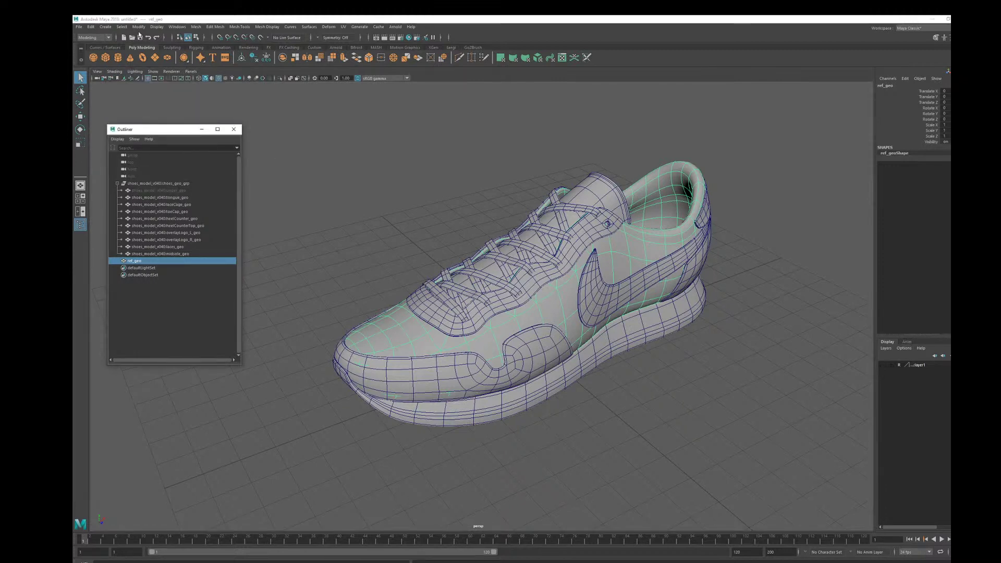
{"action": "left_click", "coordinate": [139, 28]}
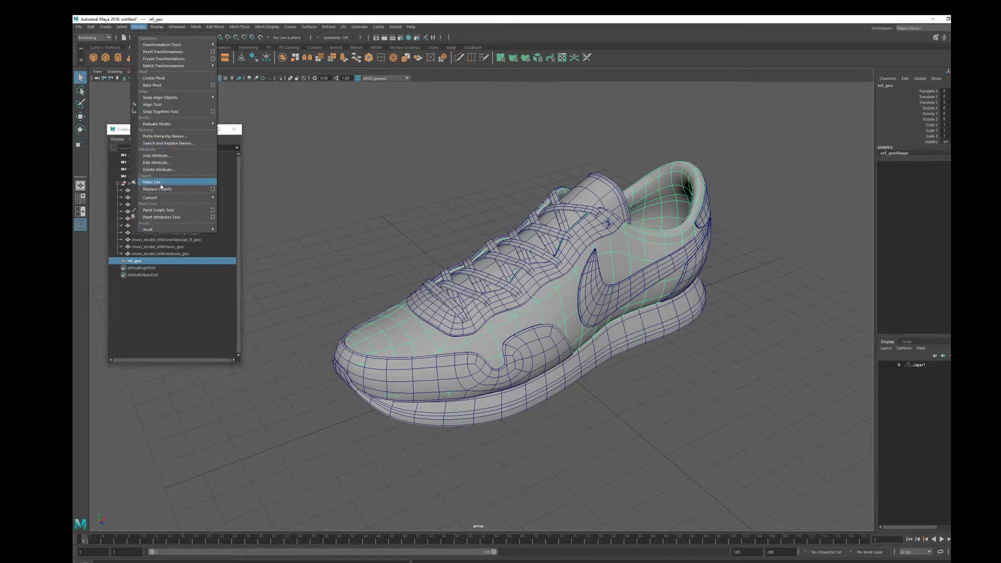
{"action": "mouse_move", "coordinate": [160, 199]}
{"action": "left_click", "coordinate": [415, 335]}
{"action": "key", "text": "1"}
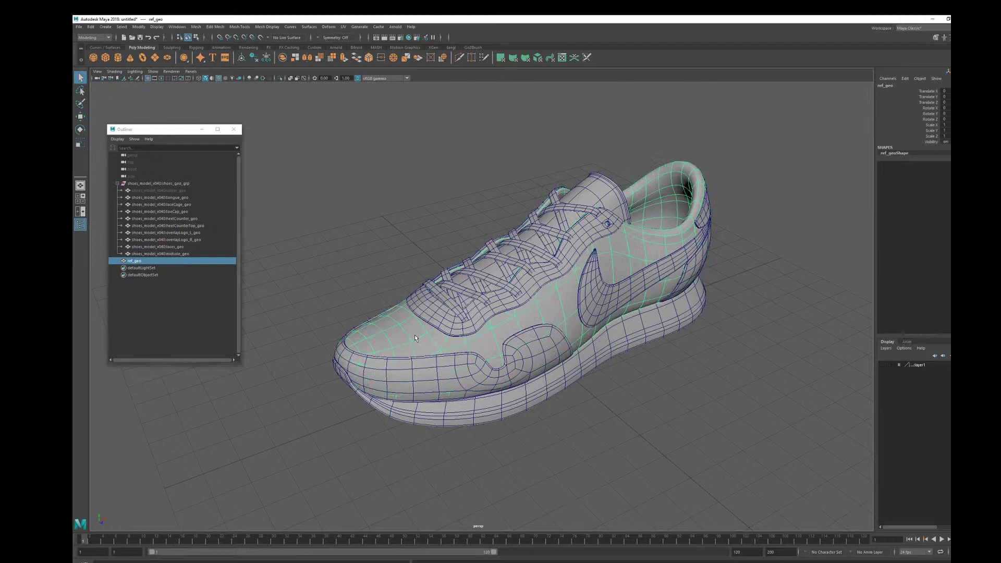
Step: Isolate ref_geo in the viewport so that only this mesh is displayed
{"action": "right_click_drag", "start_coordinate": [335, 337], "coordinate": [447, 339], "text": "alt"}
{"action": "middle_click_drag", "start_coordinate": [447, 339], "coordinate": [472, 335], "text": "alt"}
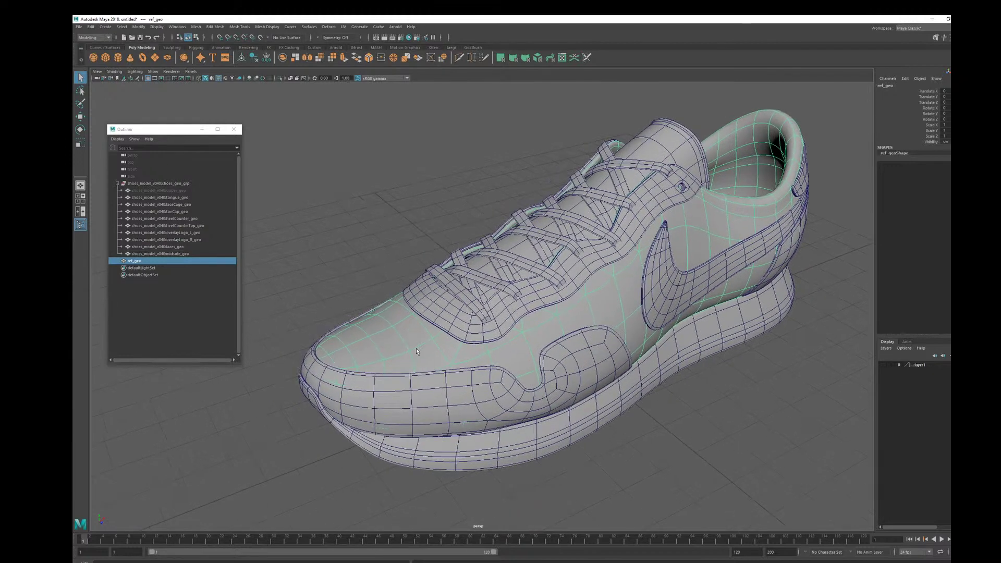
{"action": "left_click", "coordinate": [280, 77]}
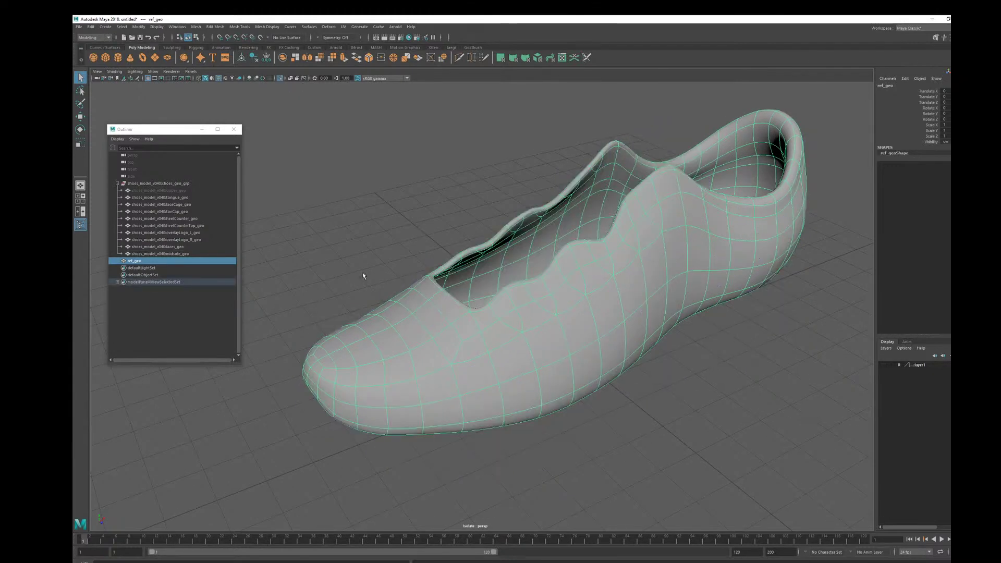
Step: Convert ref_geo's smooth mesh preview to polygons and close the detached Convert options
{"action": "left_click", "coordinate": [139, 26]}
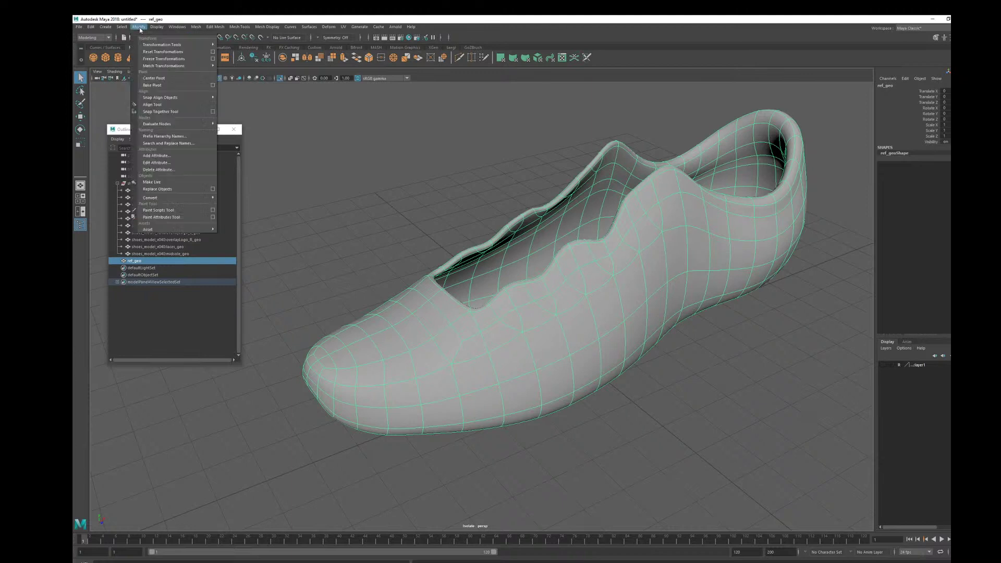
{"action": "mouse_move", "coordinate": [163, 197]}
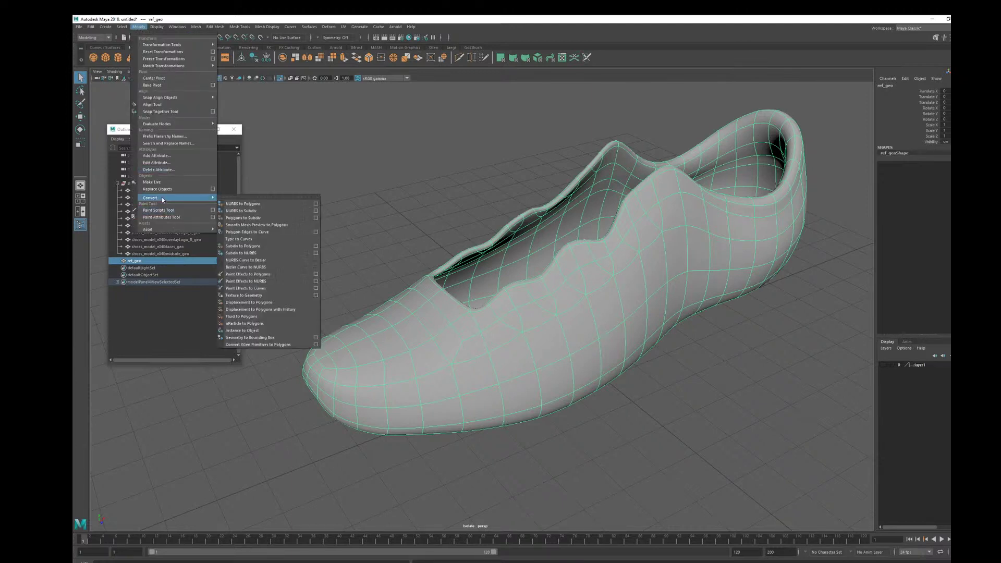
{"action": "left_click", "coordinate": [278, 198]}
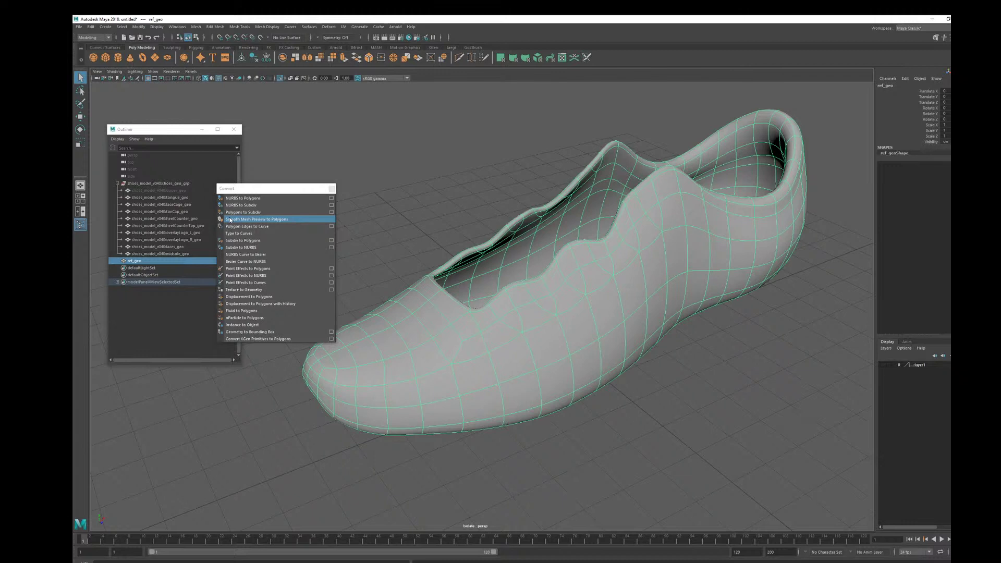
{"action": "left_click", "coordinate": [286, 220]}
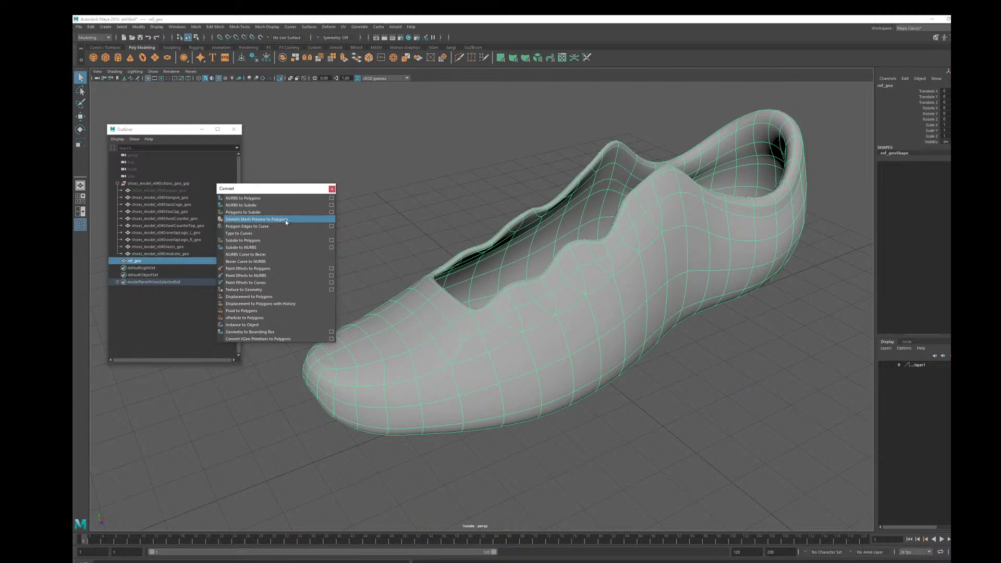
{"action": "left_click", "coordinate": [285, 221]}
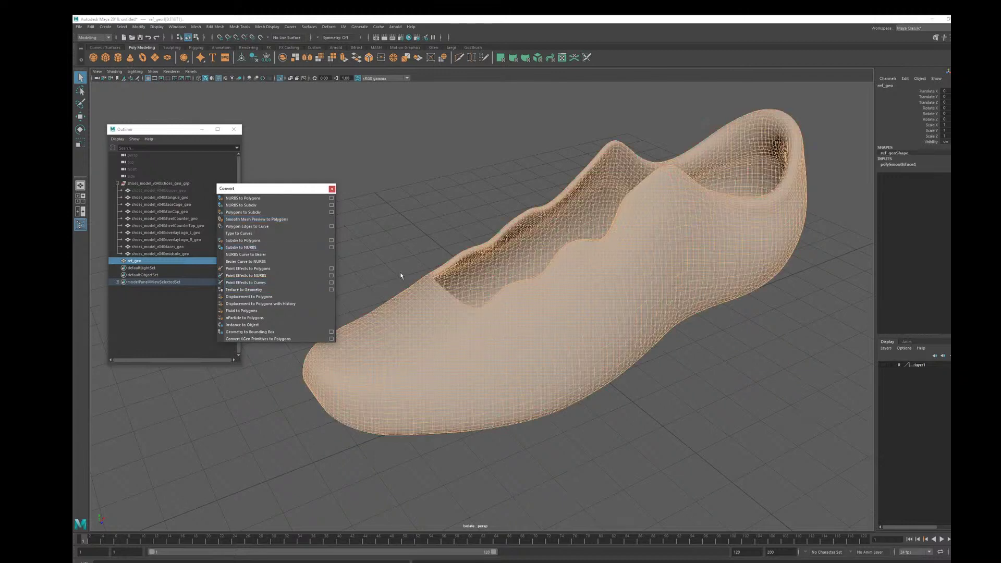
{"action": "left_click", "coordinate": [405, 252]}
{"action": "left_click", "coordinate": [409, 299]}
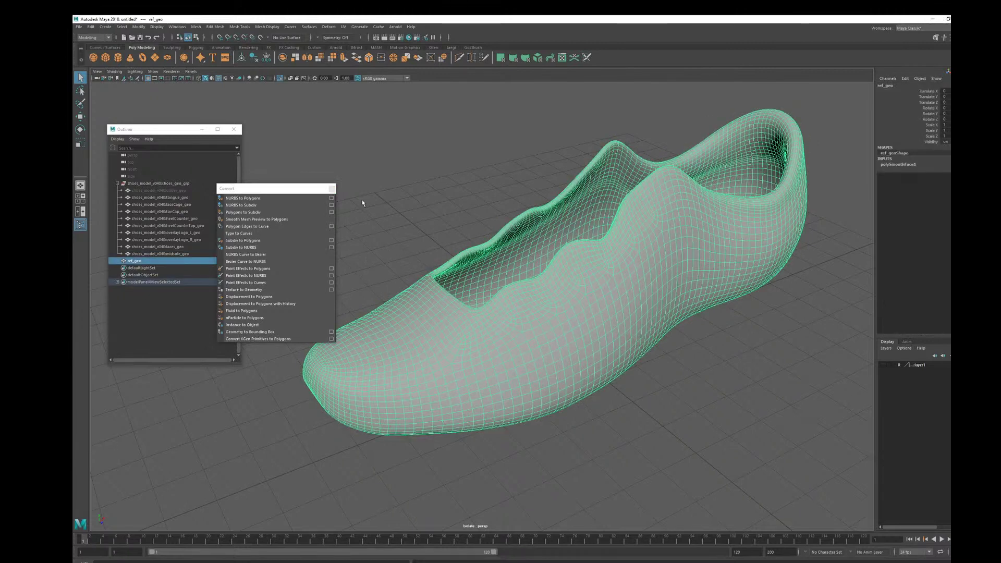
{"action": "left_click", "coordinate": [400, 201]}
{"action": "left_click", "coordinate": [407, 296]}
{"action": "left_click", "coordinate": [373, 230]}
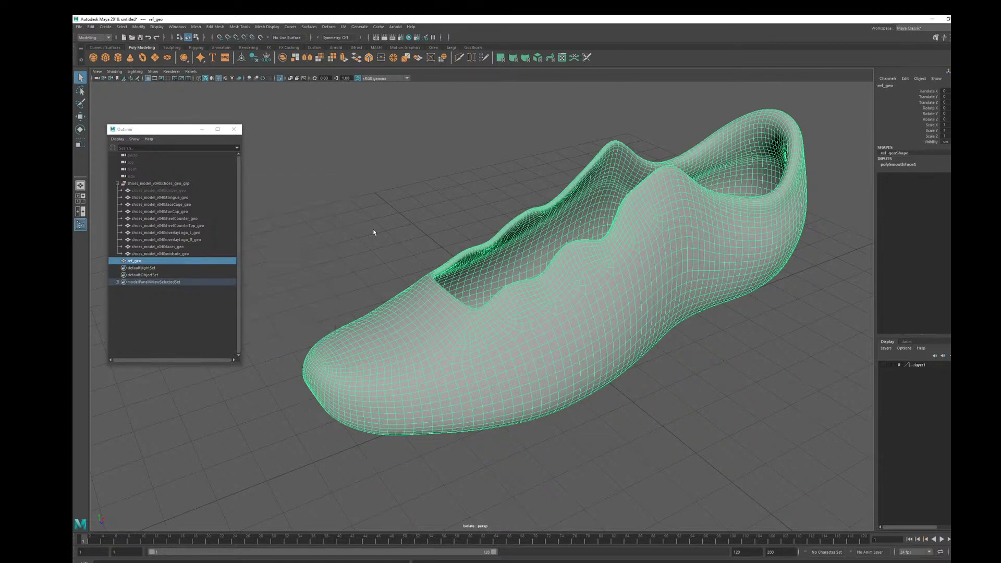
{"action": "left_click", "coordinate": [106, 27]}
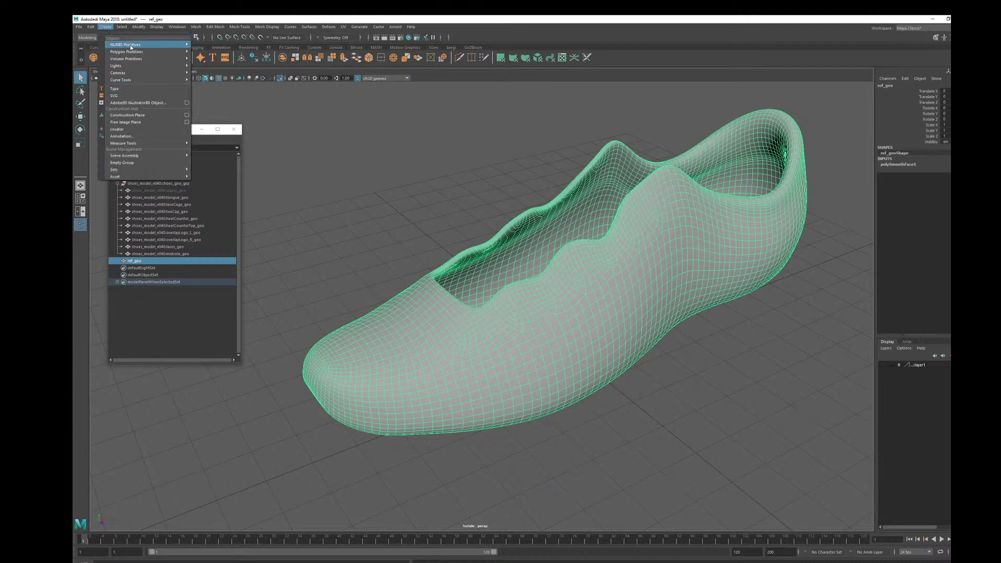
{"action": "mouse_move", "coordinate": [138, 27]}
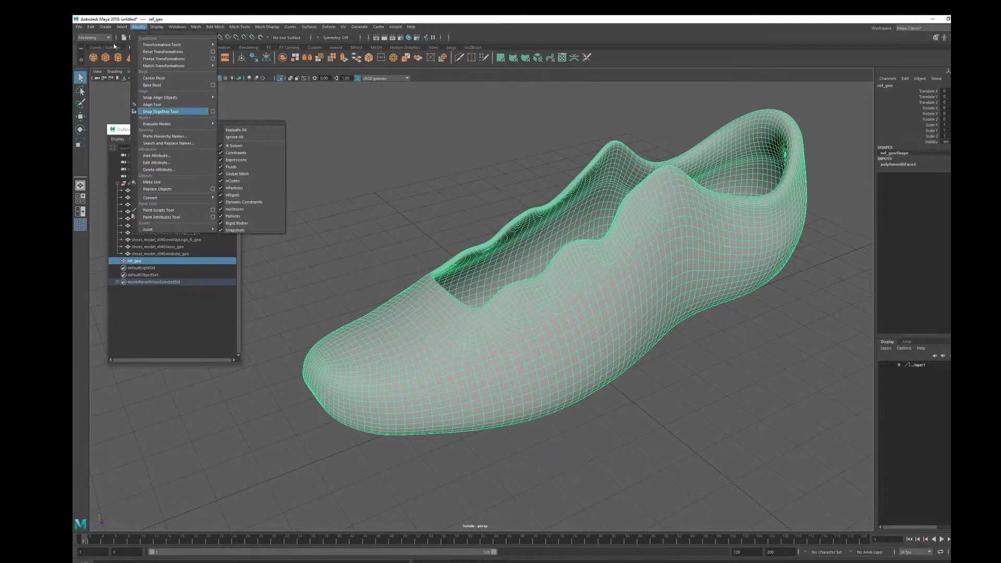
{"action": "key", "text": "Escape"}
{"action": "left_click", "coordinate": [120, 27]}
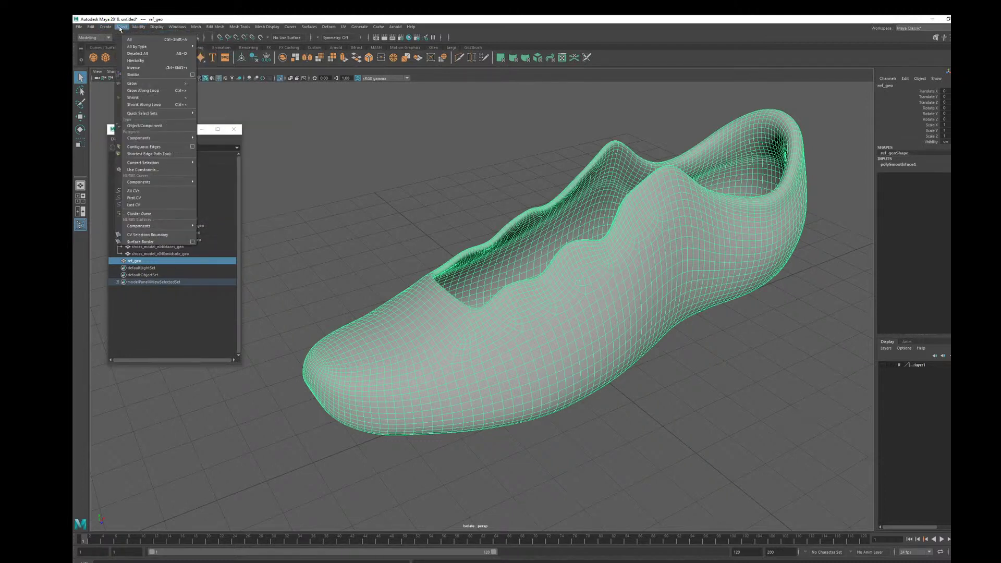
{"action": "left_click", "coordinate": [464, 77]}
Step: Delete the construction history of the smoothed ref_geo mesh
{"action": "left_click", "coordinate": [451, 48]}
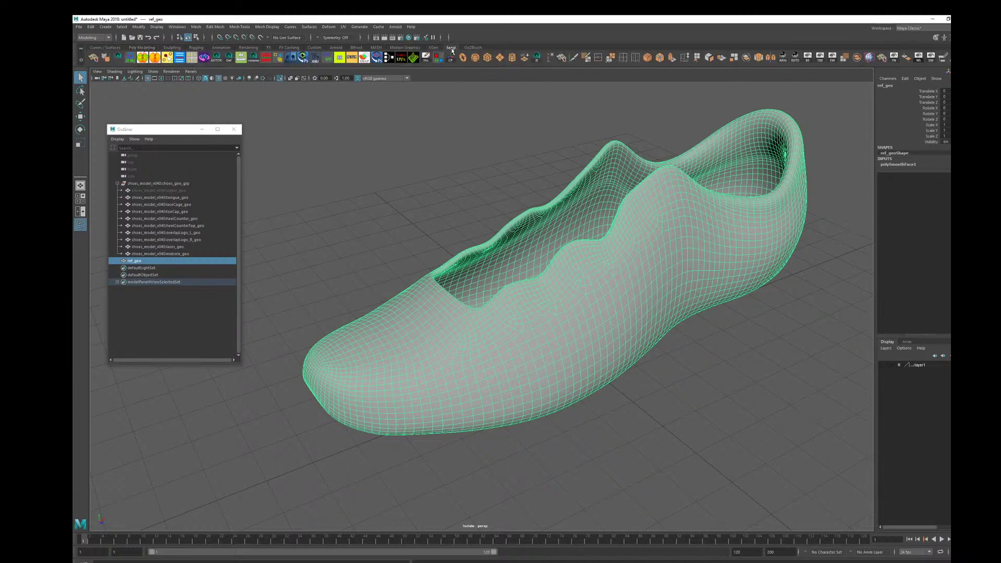
{"action": "left_click", "coordinate": [426, 57]}
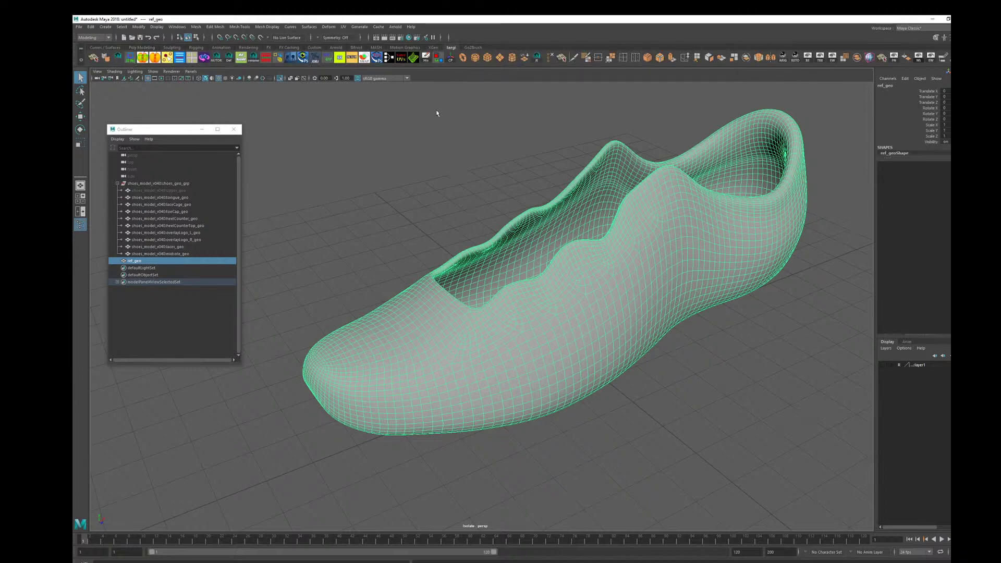
{"action": "scroll", "coordinate": [531, 349], "scroll_direction": "down", "scroll_amount": 3}
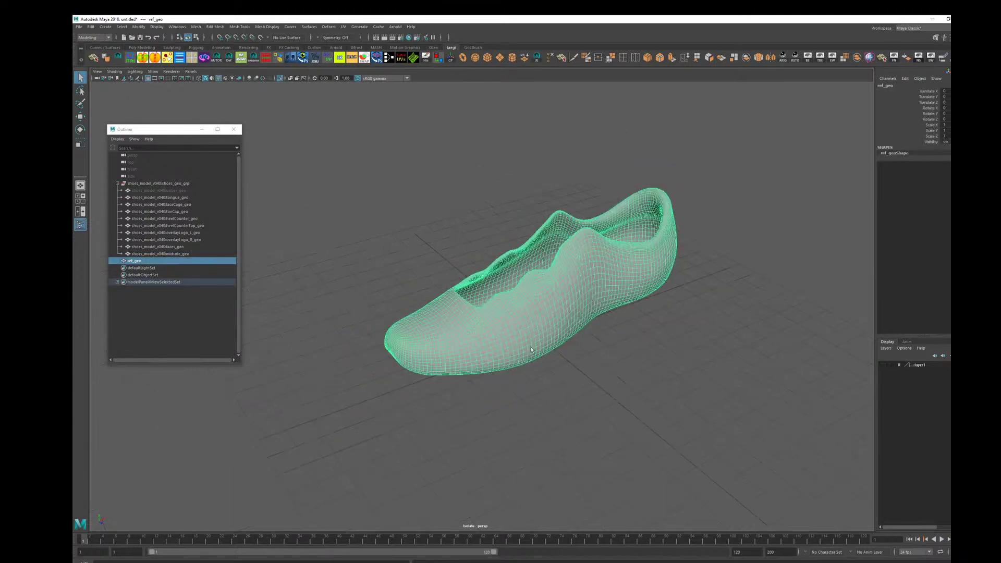
Step: Turn off the viewport isolation so the whole shoe is displayed together with ref_geo
{"action": "left_click_drag", "start_coordinate": [532, 349], "coordinate": [579, 346], "text": "alt"}
{"action": "left_click", "coordinate": [280, 78]}
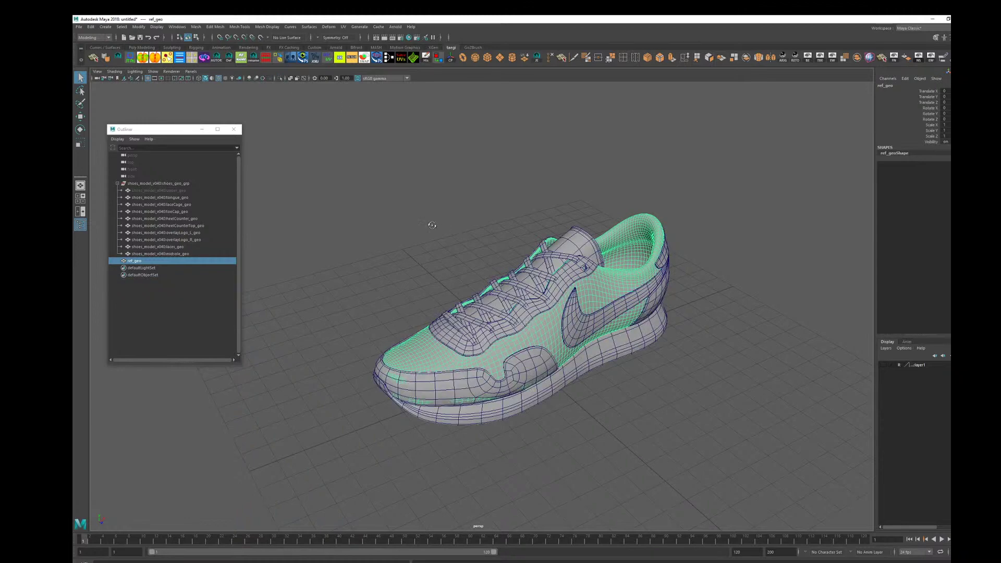
{"action": "left_click_drag", "start_coordinate": [432, 224], "coordinate": [431, 241], "text": "alt"}
{"action": "middle_click_drag", "start_coordinate": [431, 300], "coordinate": [429, 242], "text": "alt"}
{"action": "scroll", "coordinate": [429, 243], "scroll_direction": "up", "scroll_amount": 5}
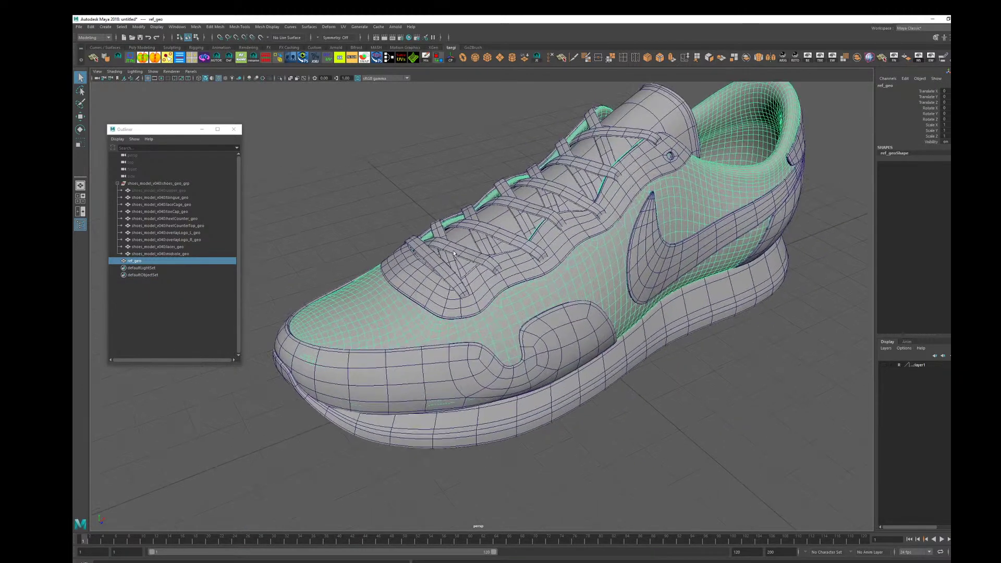
Step: Create the display layer layer1 and add the toe cap mesh to it
{"action": "left_click", "coordinate": [401, 385]}
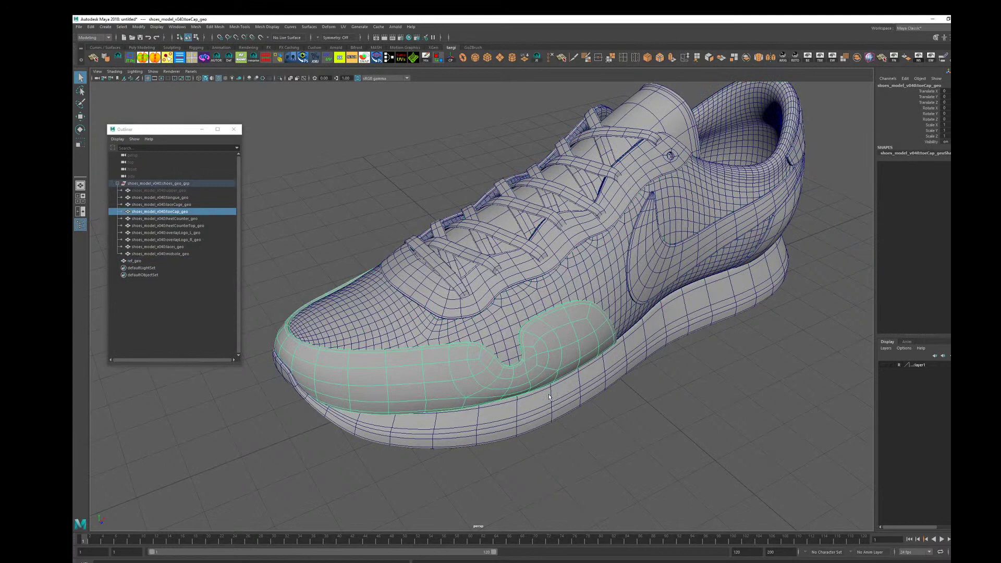
{"action": "right_click_drag", "start_coordinate": [631, 403], "coordinate": [568, 397], "text": "alt"}
{"action": "left_click_drag", "start_coordinate": [569, 397], "coordinate": [553, 378], "text": "alt"}
{"action": "right_click_drag", "start_coordinate": [552, 378], "coordinate": [604, 389], "text": "alt"}
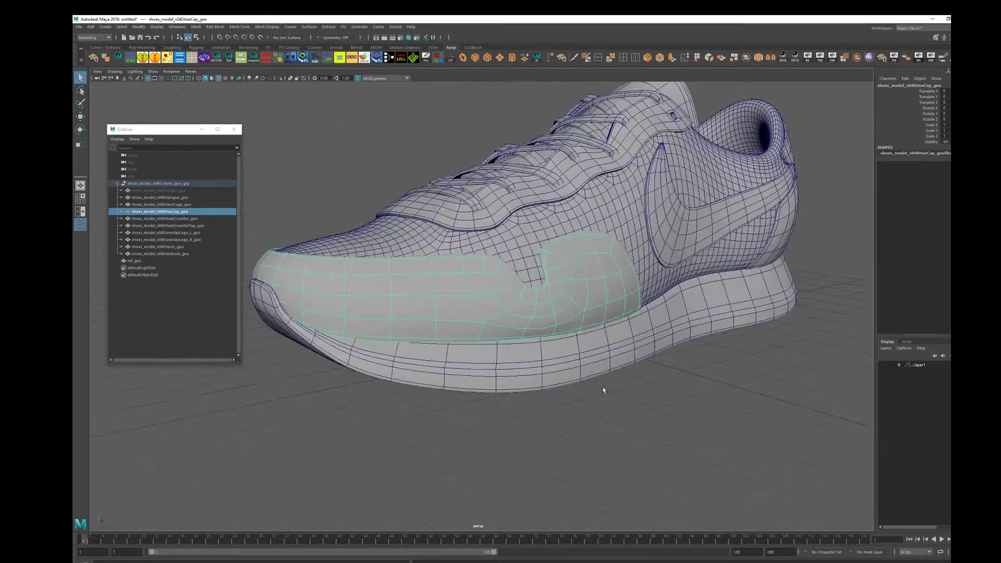
{"action": "left_click_drag", "start_coordinate": [604, 389], "coordinate": [637, 414], "text": "alt"}
{"action": "left_click_drag", "start_coordinate": [659, 381], "coordinate": [576, 357], "text": "alt"}
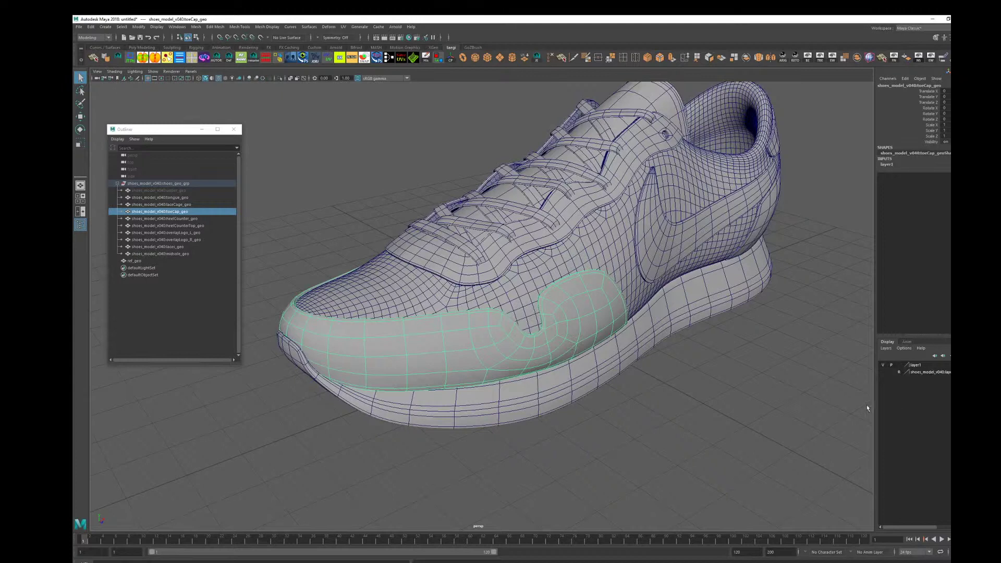
{"action": "right_click", "coordinate": [906, 365]}
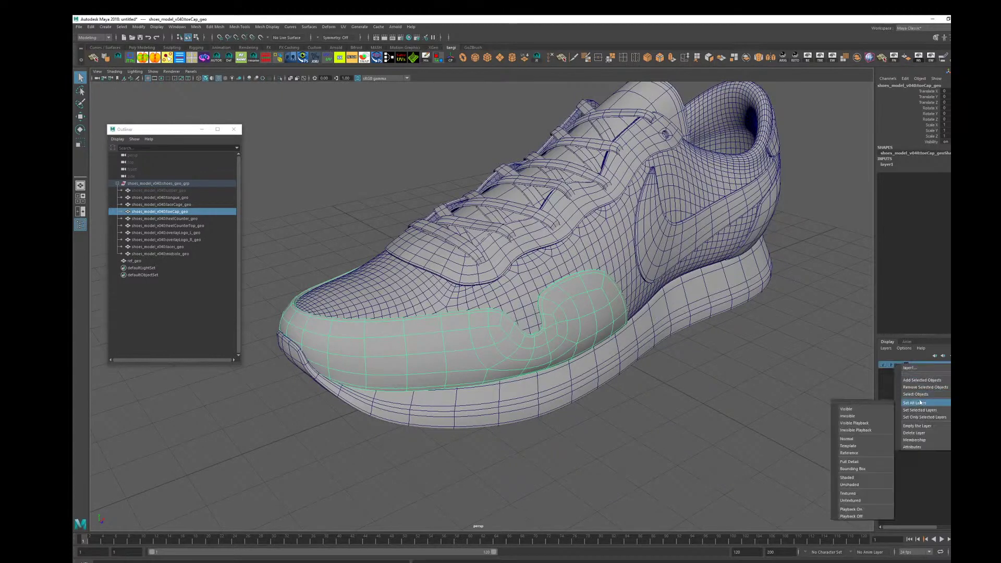
{"action": "left_click", "coordinate": [922, 381]}
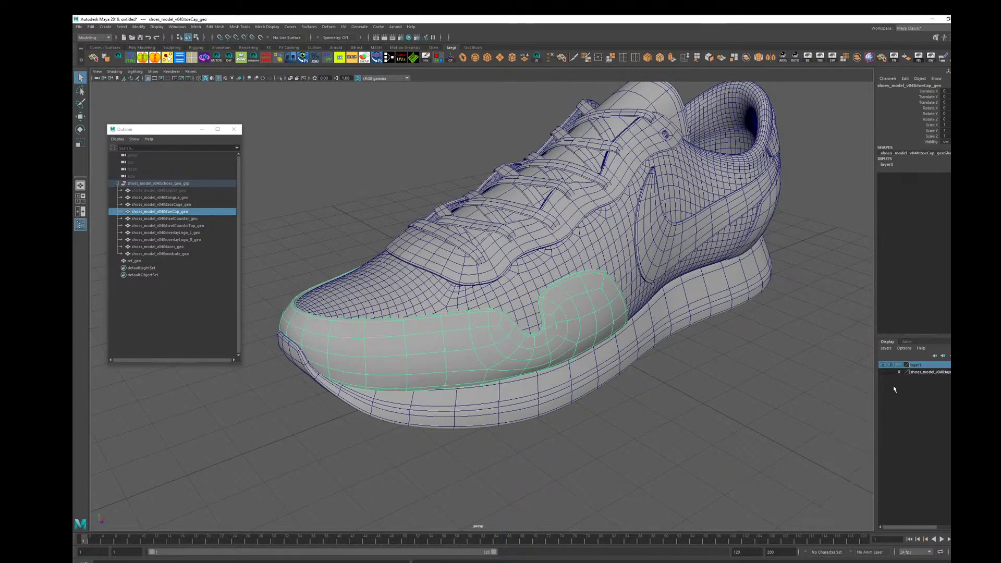
{"action": "right_click", "coordinate": [919, 370]}
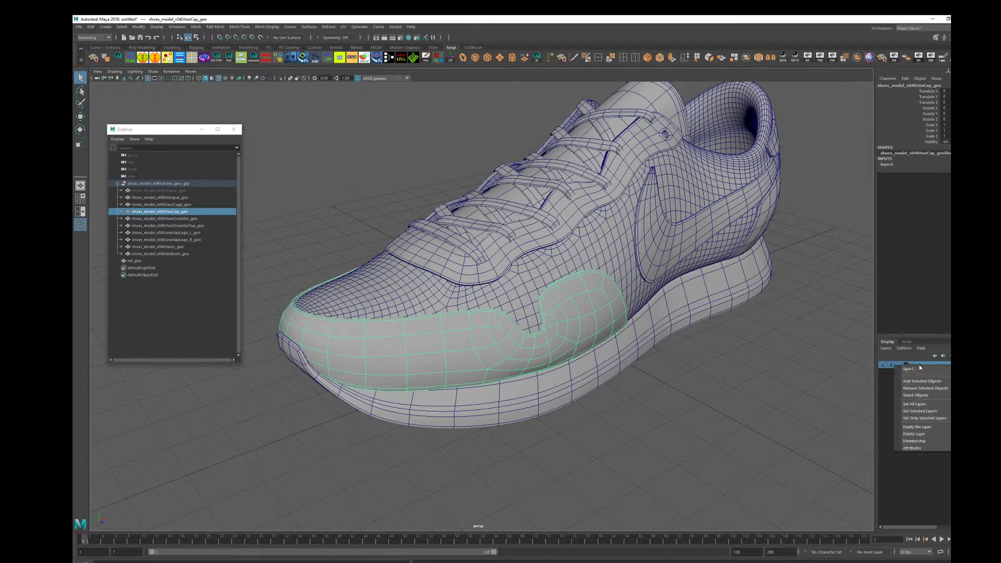
{"action": "left_click", "coordinate": [922, 381]}
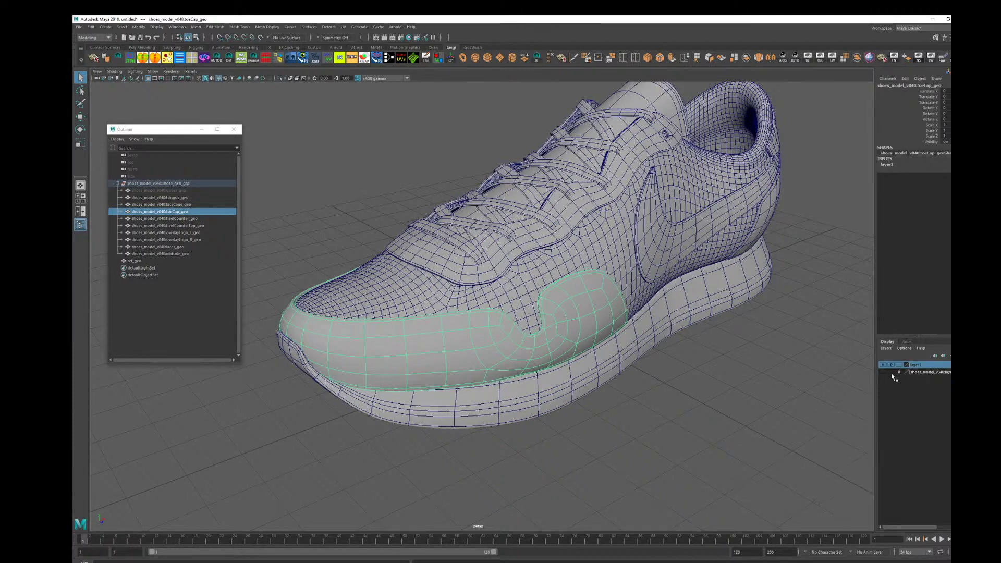
Step: Set layer1 to template display so the toe cap serves only as a wireframe guide
{"action": "left_click", "coordinate": [899, 365]}
{"action": "scroll", "coordinate": [676, 345], "scroll_direction": "up", "scroll_amount": 3}
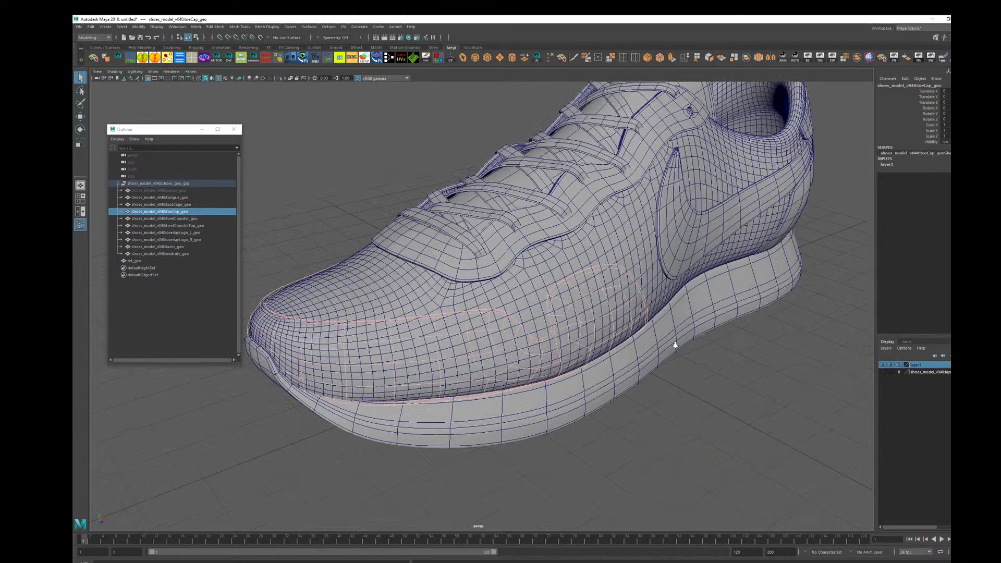
{"action": "left_click_drag", "start_coordinate": [676, 345], "coordinate": [720, 373], "text": "alt"}
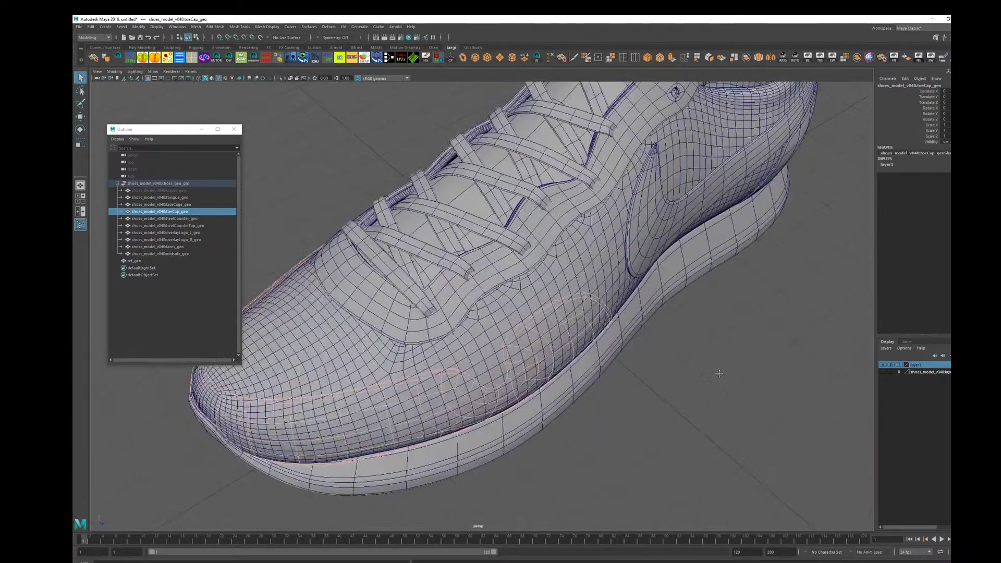
{"action": "right_click_drag", "start_coordinate": [720, 374], "coordinate": [637, 365], "text": "alt"}
{"action": "left_click_drag", "start_coordinate": [637, 365], "coordinate": [621, 358], "text": "alt"}
Step: Make ref_geo the live surface for snapping new geometry
{"action": "left_click", "coordinate": [540, 244]}
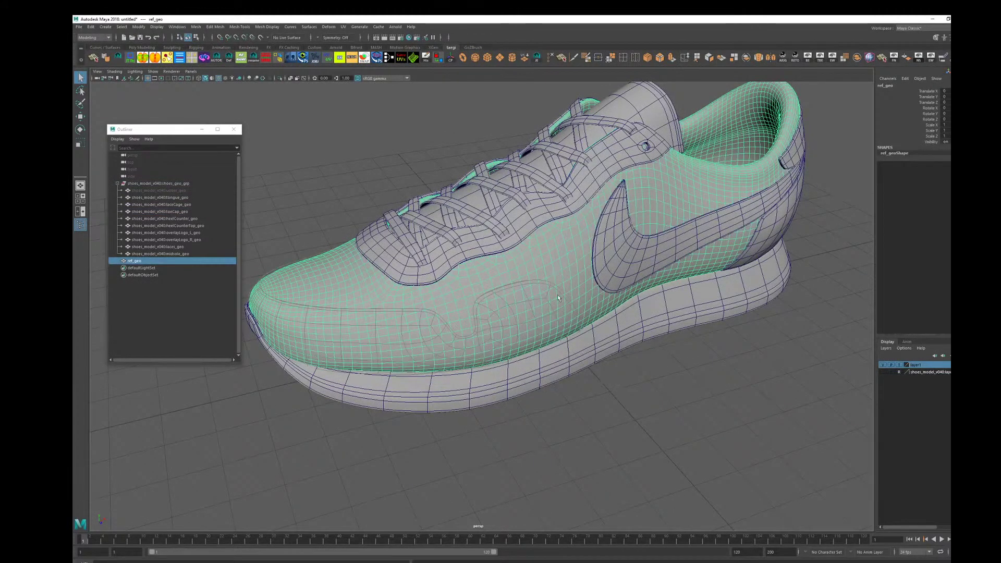
{"action": "left_click", "coordinate": [291, 27]}
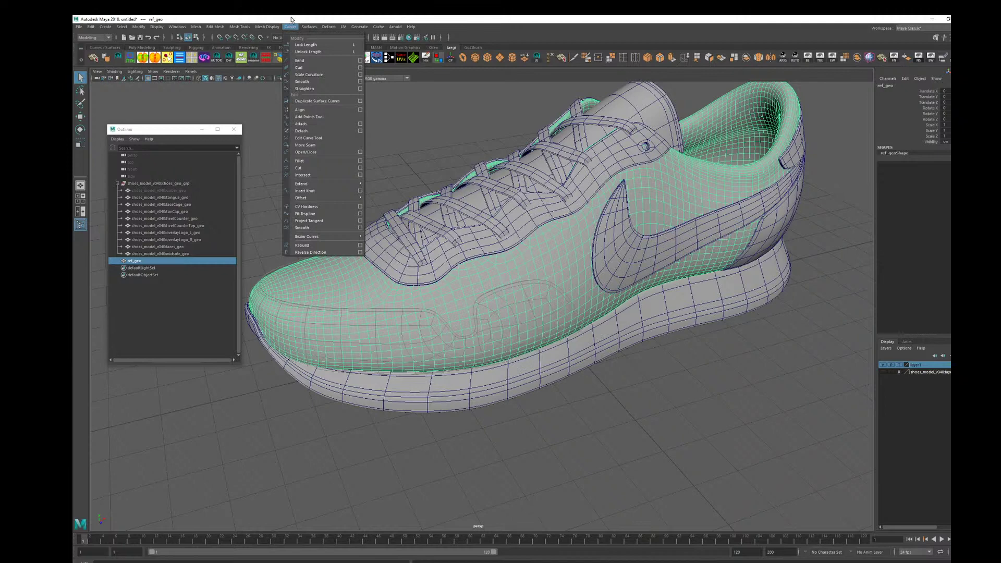
{"action": "left_click", "coordinate": [291, 20]}
{"action": "left_click", "coordinate": [277, 38]}
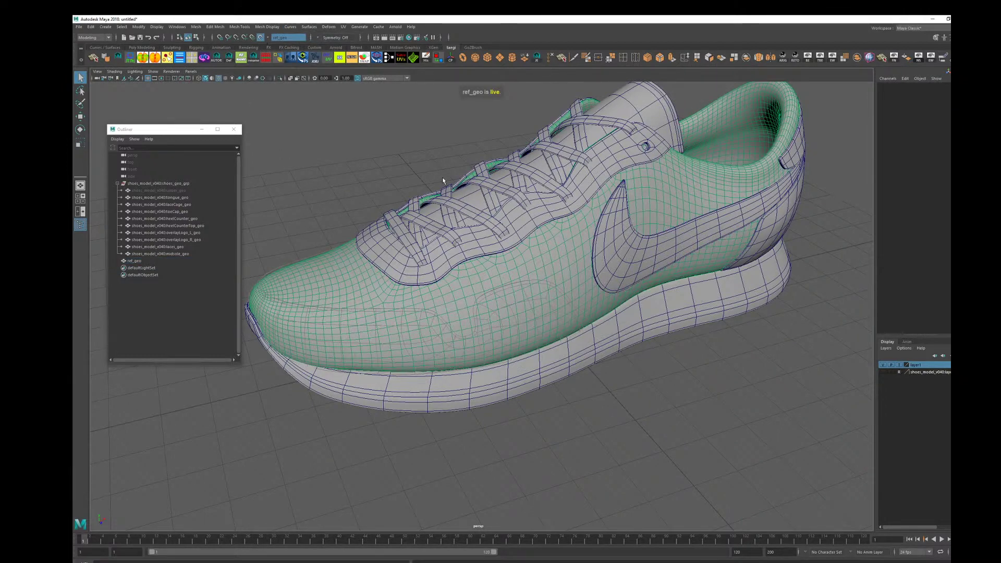
Step: Select the midsole mesh and activate Quad Draw from the modeling toolkit
{"action": "left_click", "coordinate": [650, 320]}
{"action": "right_click_drag", "start_coordinate": [816, 364], "coordinate": [764, 342], "text": "alt"}
{"action": "middle_click_drag", "start_coordinate": [763, 342], "coordinate": [756, 369], "text": "alt"}
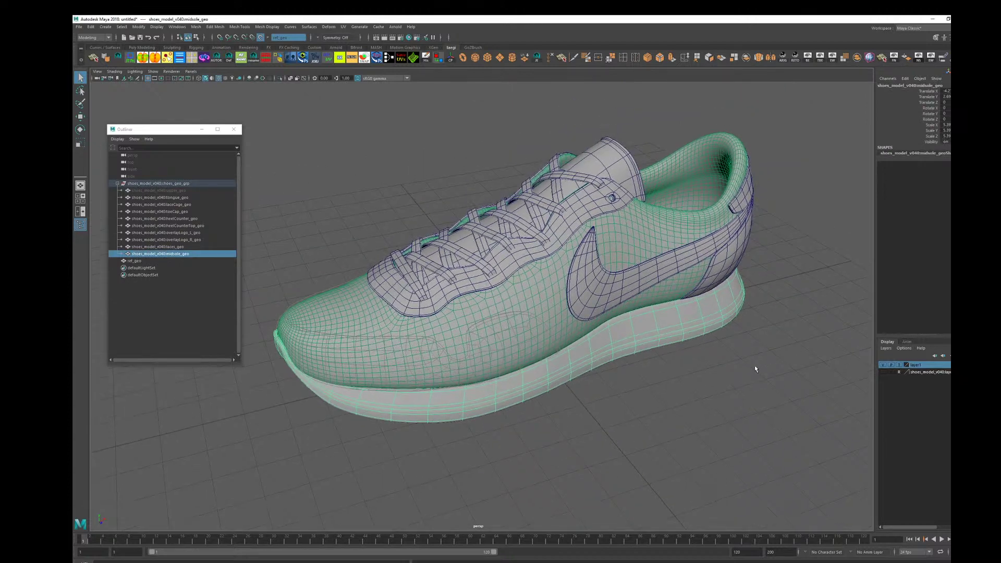
{"action": "left_click", "coordinate": [936, 39]}
{"action": "left_click", "coordinate": [939, 288]}
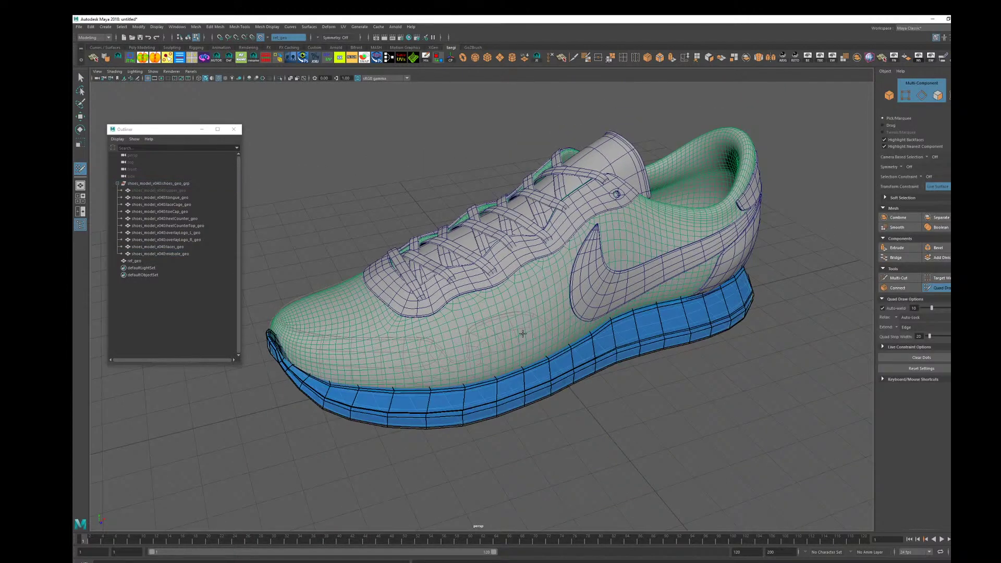
Step: Quad Draw two stacked quads rising from the midsole along the templated toe cap's rear edge, in front of the swoosh
{"action": "scroll", "coordinate": [563, 346], "scroll_direction": "up", "scroll_amount": 5}
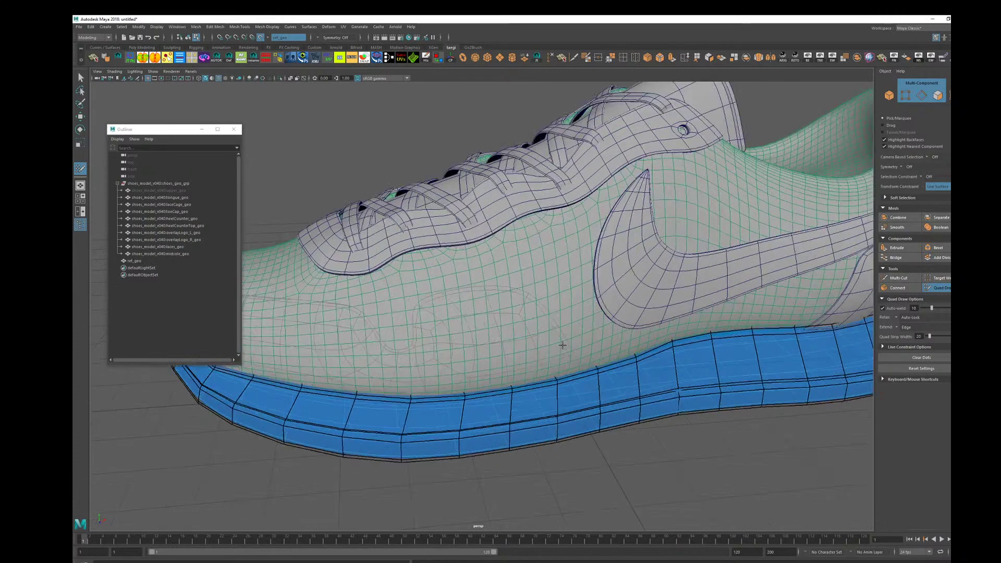
{"action": "left_click_drag", "start_coordinate": [563, 345], "coordinate": [571, 331], "text": "alt"}
{"action": "right_click_drag", "start_coordinate": [571, 331], "coordinate": [604, 374], "text": "alt"}
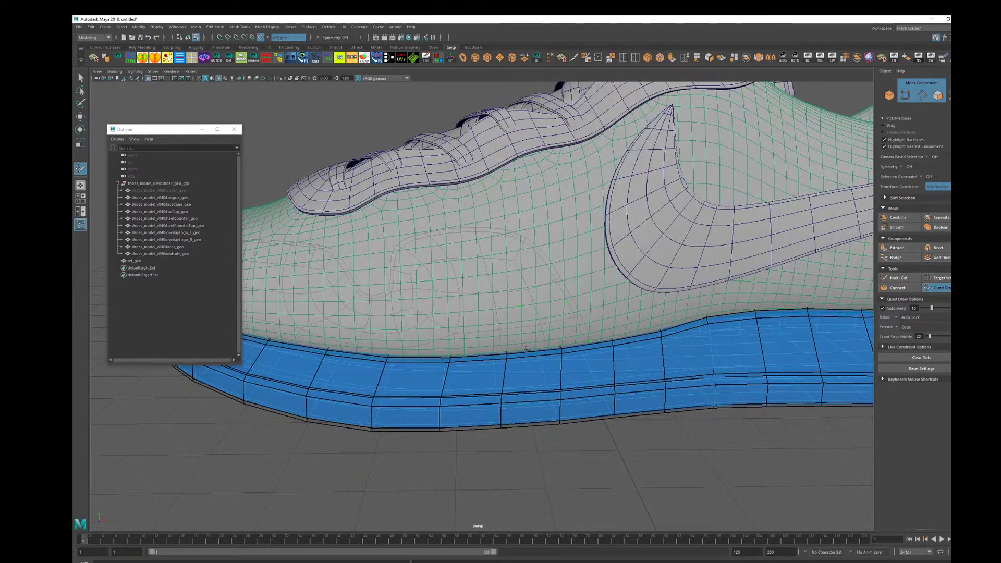
{"action": "left_click_drag", "start_coordinate": [619, 375], "coordinate": [554, 341], "text": "alt"}
{"action": "left_click", "coordinate": [574, 348], "text": "shift"}
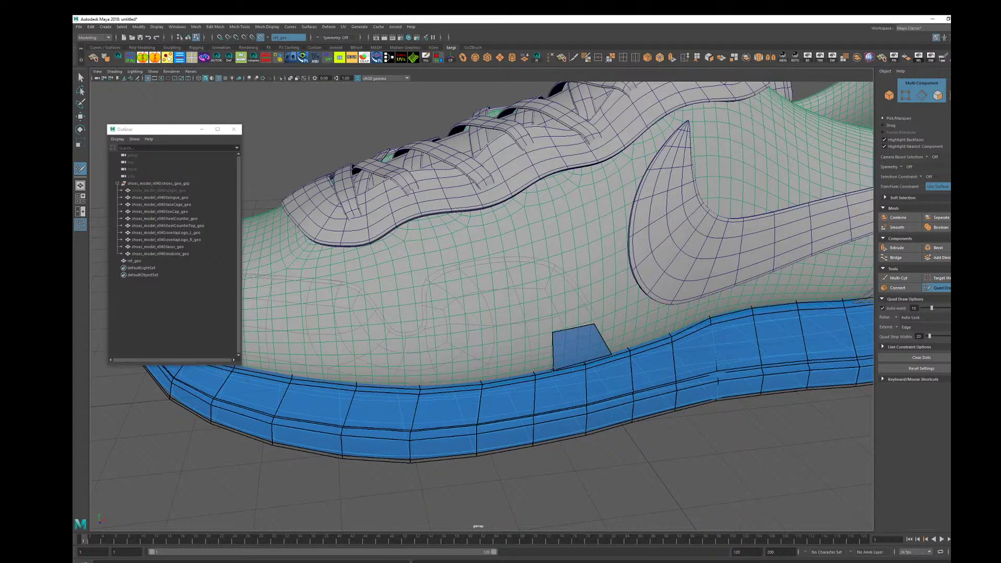
{"action": "left_click", "coordinate": [571, 279]}
{"action": "left_click", "coordinate": [536, 285]}
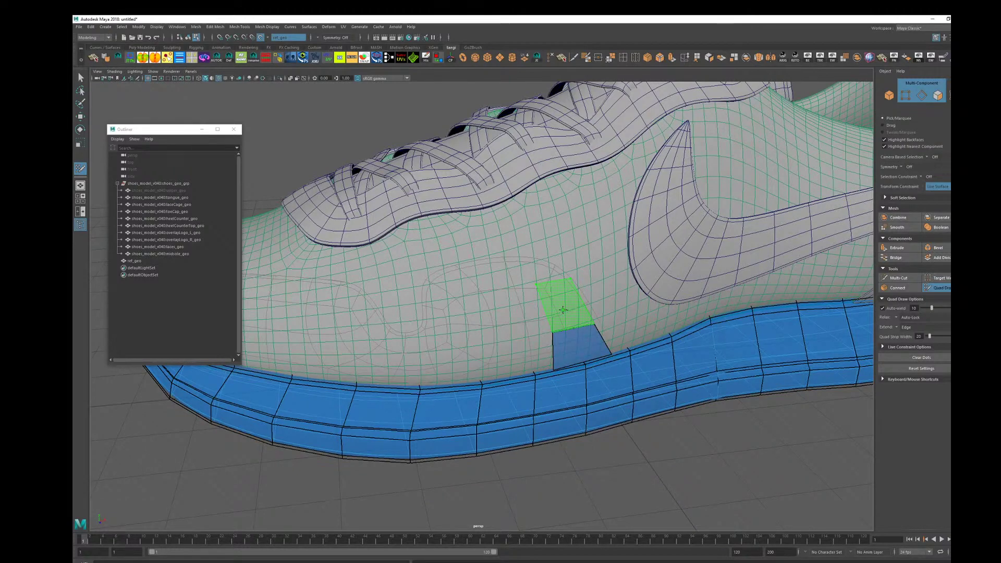
{"action": "left_click", "coordinate": [538, 328], "text": "shift"}
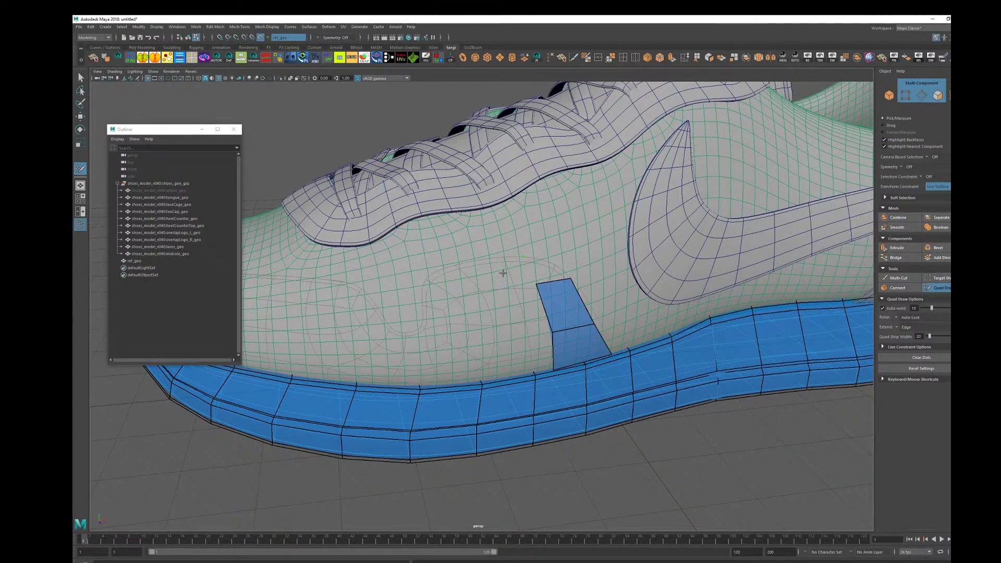
Step: Extend the quad strip with two more quads curving forward over the toe cap's rear arch
{"action": "left_click", "coordinate": [501, 270]}
{"action": "left_click", "coordinate": [540, 268], "text": "shift"}
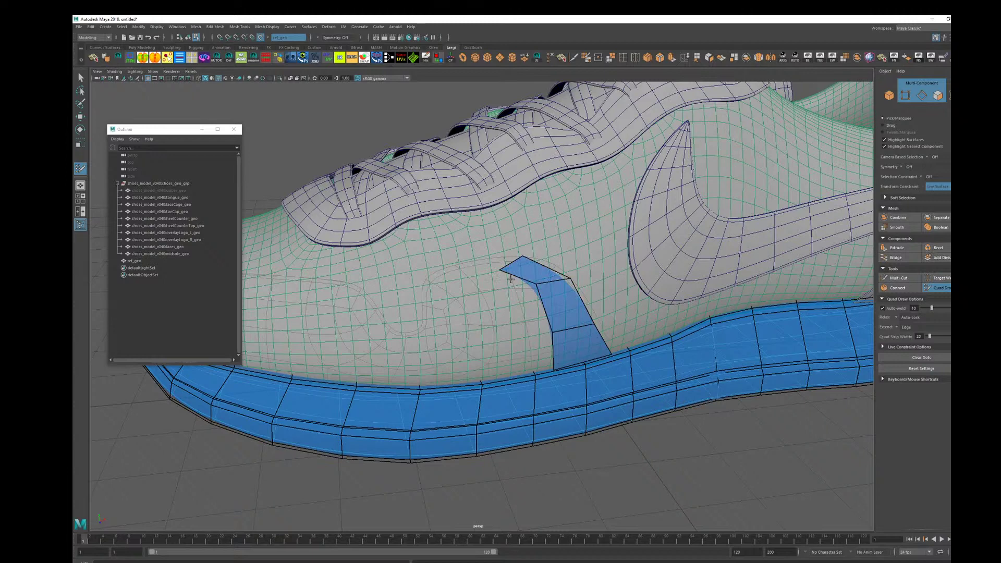
{"action": "left_click", "coordinate": [495, 258], "text": "shift"}
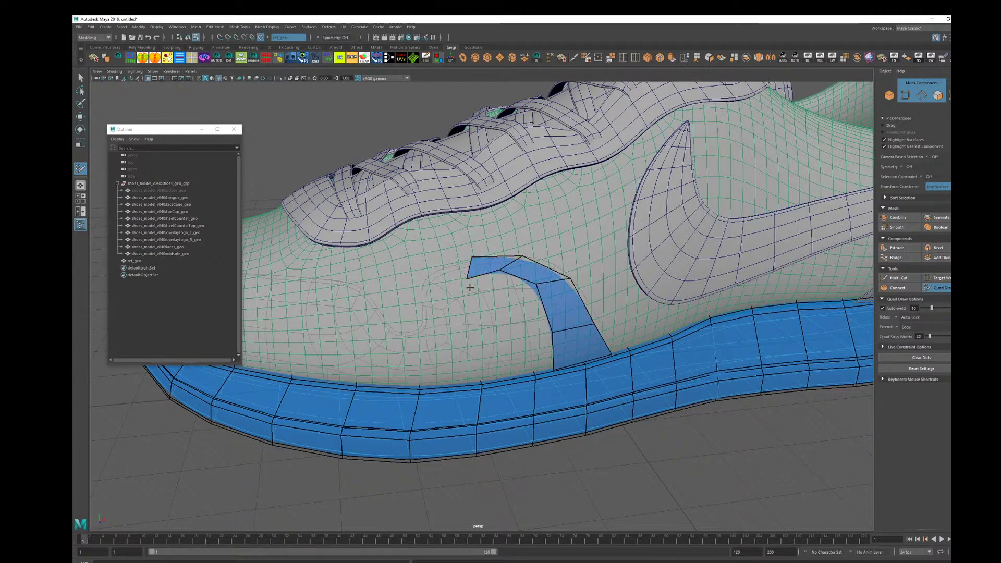
Step: Reposition the vertices and edges of the arch quads to form a smooth, even curve along the toe cap outline
{"action": "mouse_move", "coordinate": [495, 265]}
{"action": "left_mouse_down"}
{"action": "mouse_move", "coordinate": [503, 275]}
{"action": "mouse_move", "coordinate": [545, 267]}
{"action": "mouse_move", "coordinate": [509, 281]}
{"action": "mouse_move", "coordinate": [540, 300]}
{"action": "left_mouse_up"}
{"action": "left_click", "coordinate": [571, 281]}
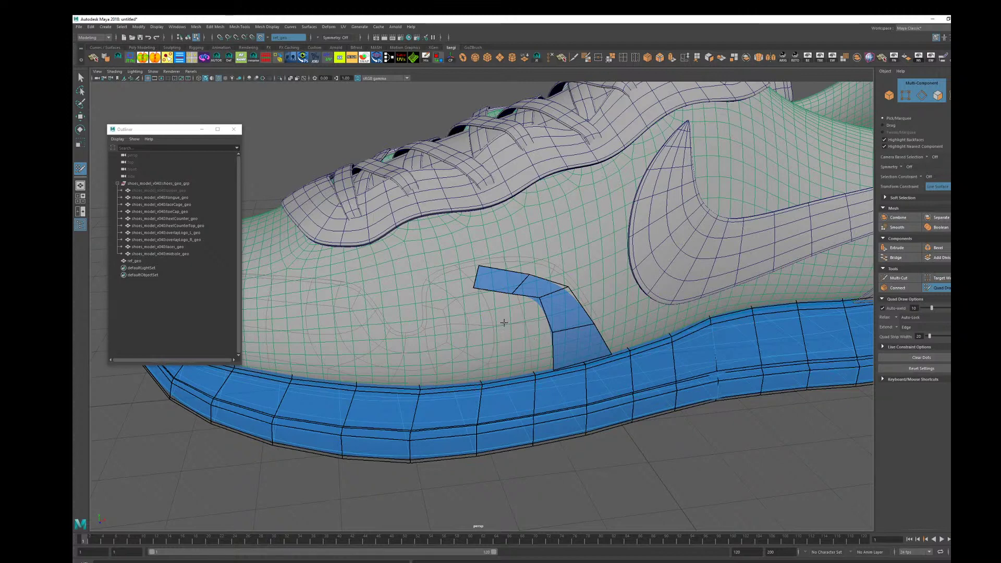
{"action": "left_click_drag", "start_coordinate": [541, 288], "coordinate": [544, 268]}
{"action": "left_click", "coordinate": [514, 288]}
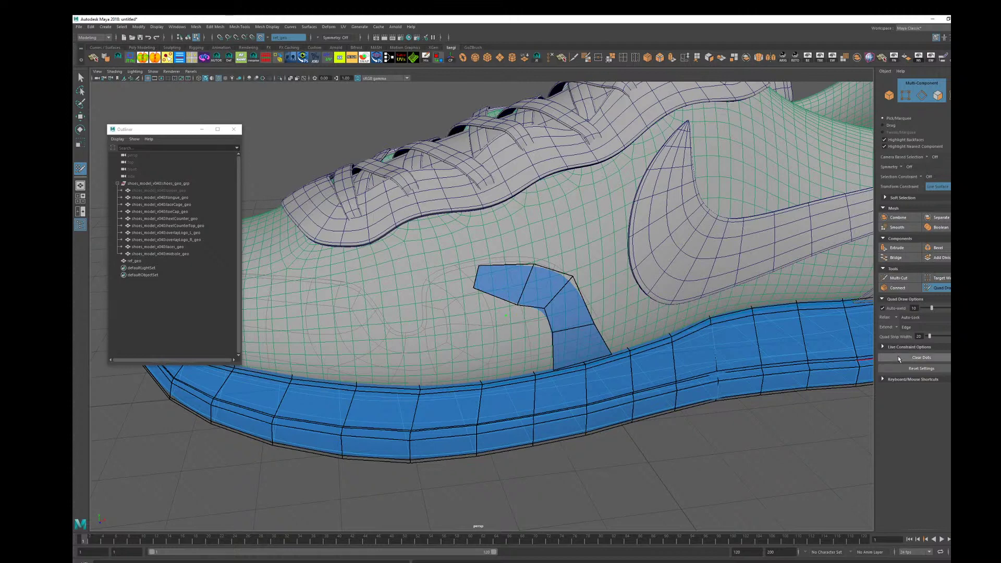
{"action": "left_click_drag", "start_coordinate": [540, 332], "coordinate": [484, 292], "text": "alt"}
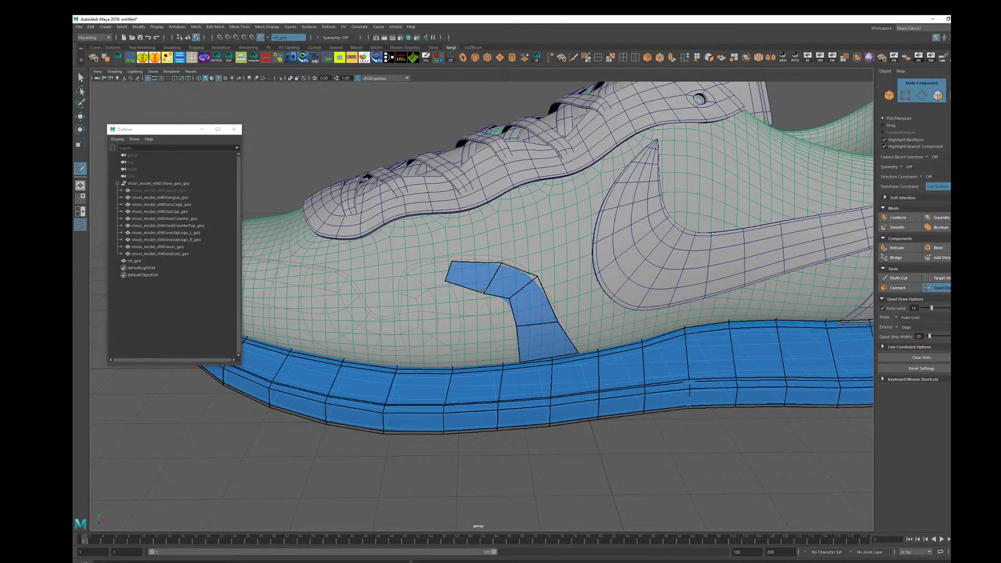
{"action": "left_click_drag", "start_coordinate": [523, 286], "coordinate": [493, 270]}
{"action": "left_click_drag", "start_coordinate": [449, 271], "coordinate": [445, 262]}
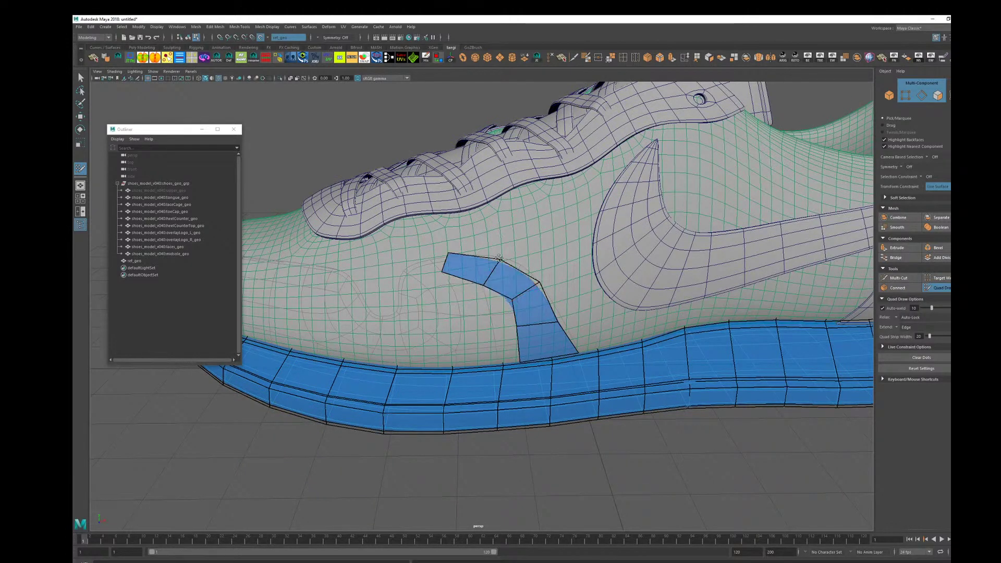
Step: Continue the quad strip over the front of the arch and down into the toe cap's notch with four quads
{"action": "left_click", "coordinate": [420, 268], "text": "shift"}
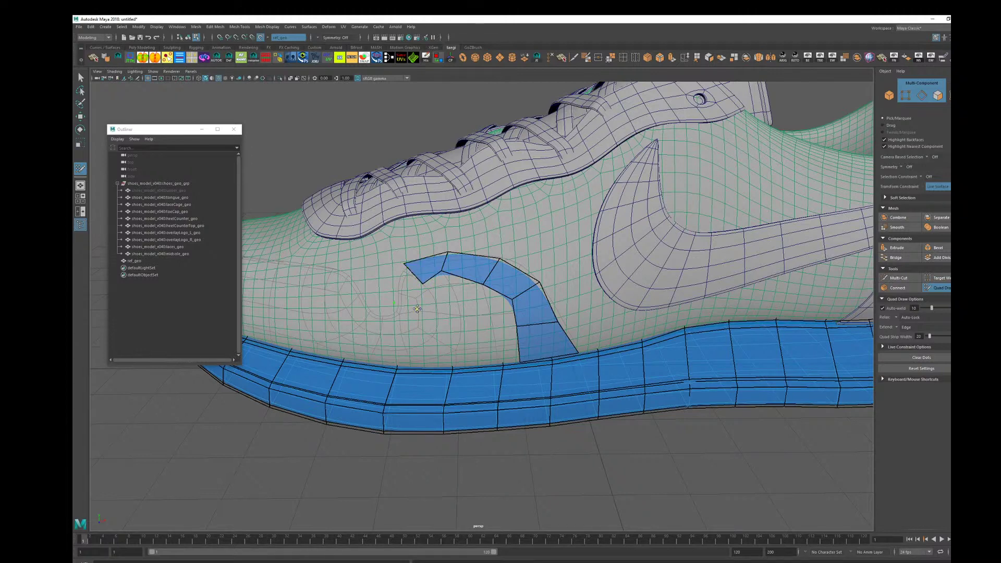
{"action": "left_click", "coordinate": [407, 295], "text": "shift"}
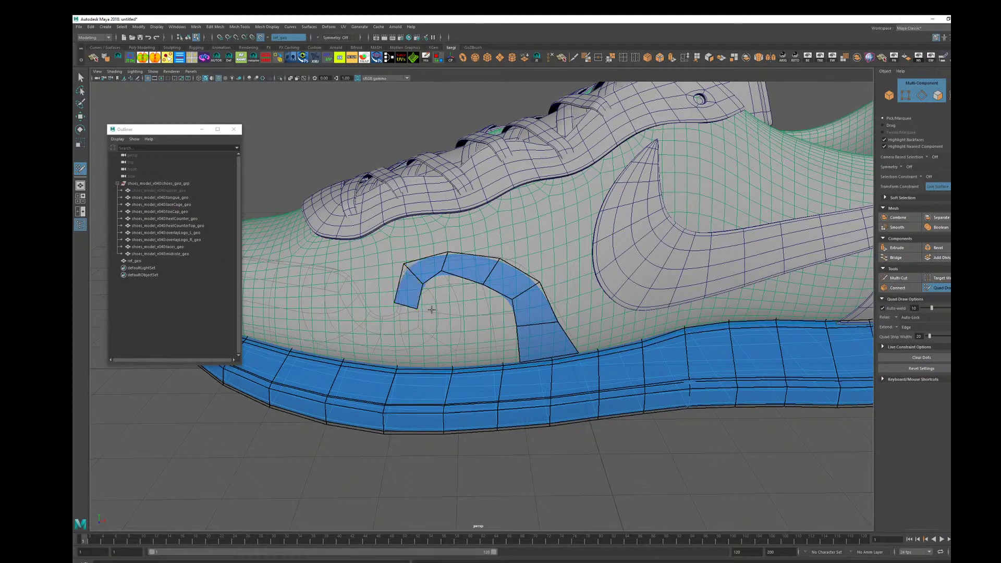
{"action": "left_click", "coordinate": [408, 339]}
{"action": "left_click", "coordinate": [404, 324], "text": "shift"}
{"action": "left_click", "coordinate": [375, 316]}
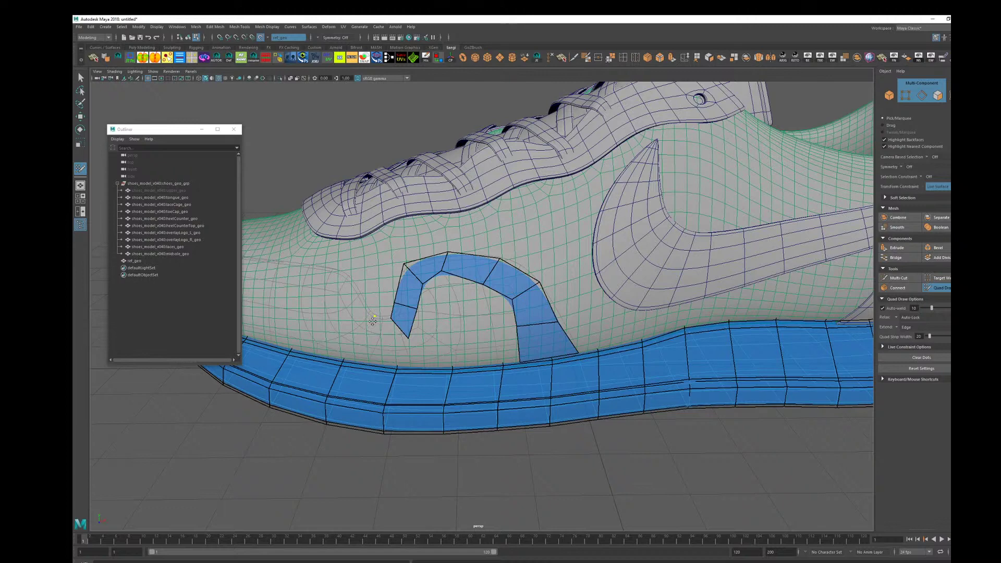
{"action": "left_click", "coordinate": [365, 341]}
{"action": "left_click", "coordinate": [386, 328], "text": "shift"}
{"action": "left_click_drag", "start_coordinate": [434, 338], "coordinate": [472, 362], "text": "alt"}
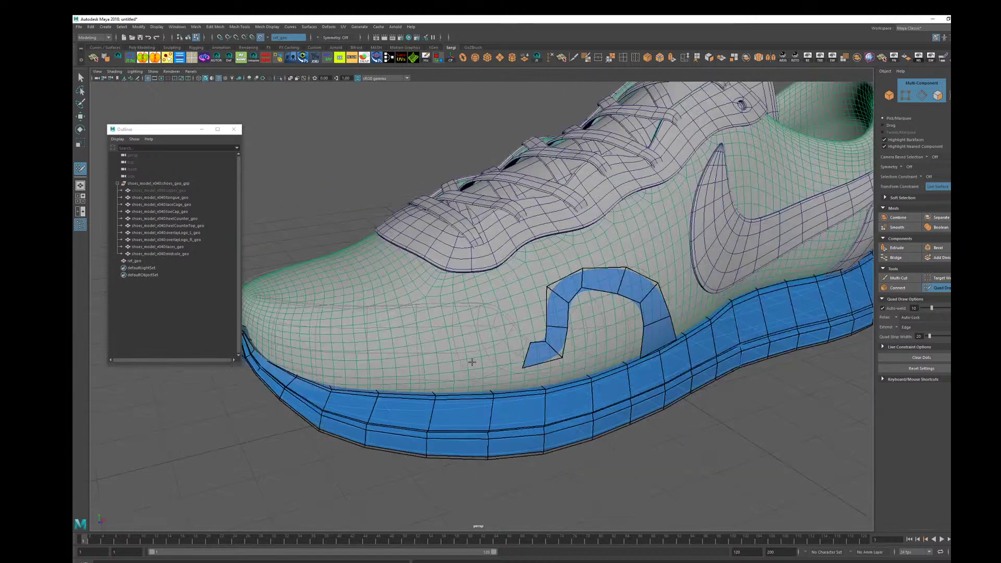
Step: Extend the quad strip out of the notch and along the toe cap's upper edge to the front of the shoe
{"action": "left_click", "coordinate": [516, 340], "text": "shift"}
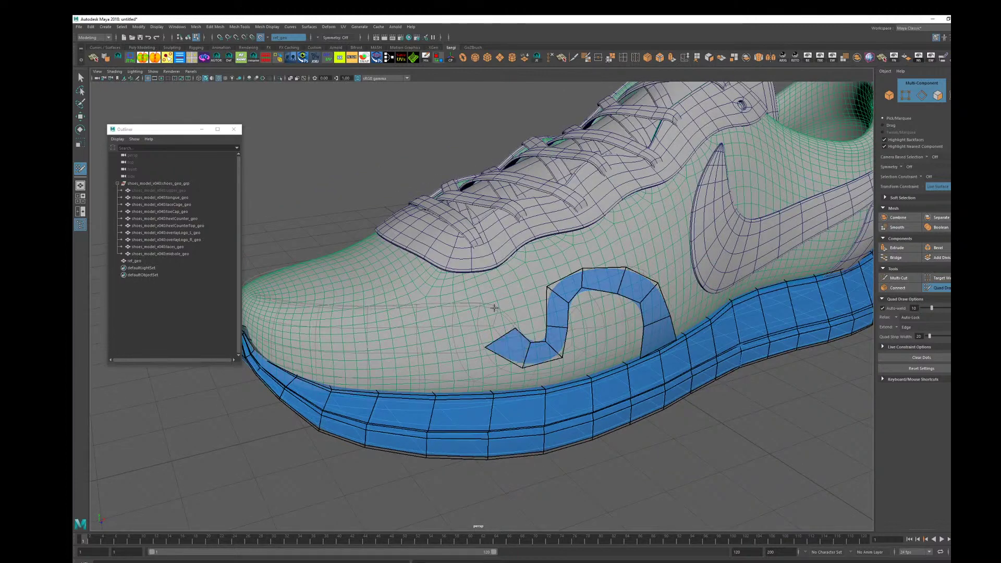
{"action": "left_click", "coordinate": [474, 326], "text": "shift"}
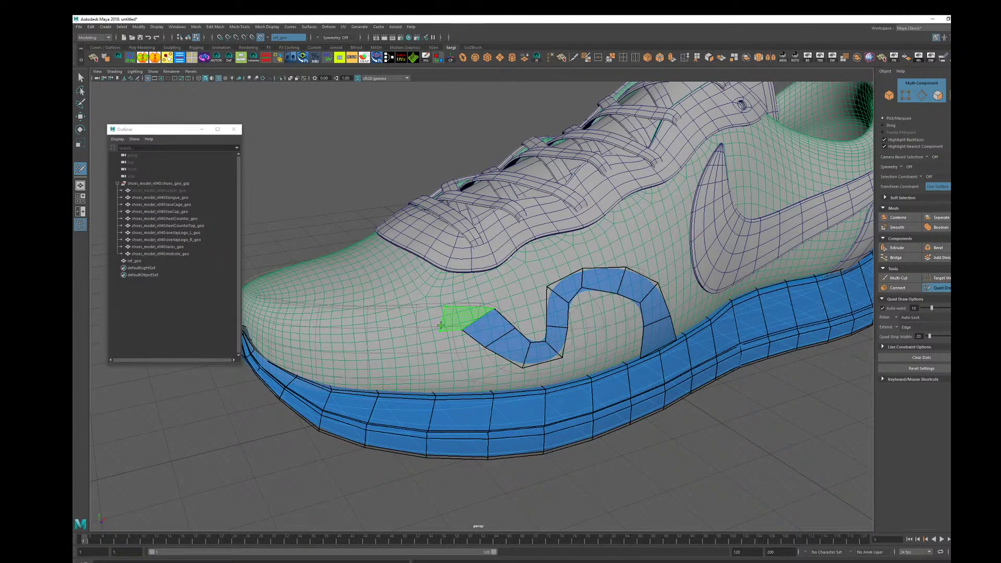
{"action": "left_click", "coordinate": [450, 316], "text": "shift"}
{"action": "left_click", "coordinate": [404, 320], "text": "shift"}
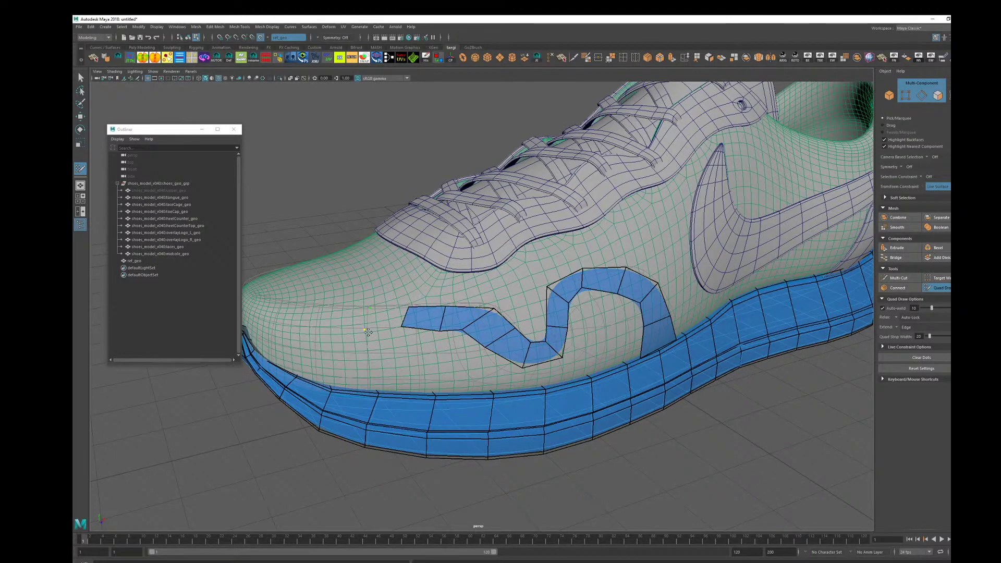
{"action": "left_click", "coordinate": [370, 319], "text": "shift"}
{"action": "left_click", "coordinate": [346, 323], "text": "shift"}
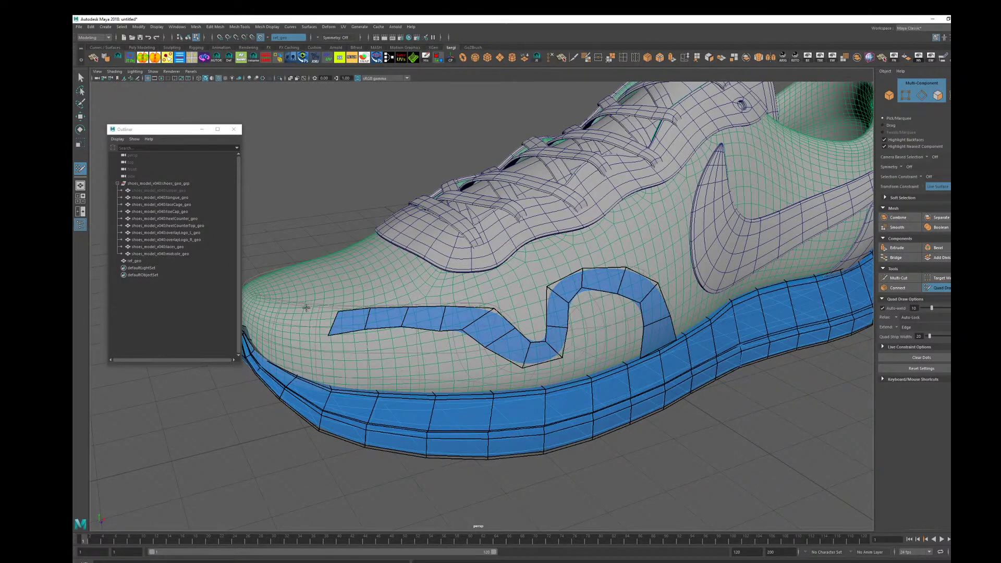
{"action": "left_click", "coordinate": [313, 320], "text": "shift"}
{"action": "left_click", "coordinate": [282, 304]}
{"action": "left_click", "coordinate": [267, 320]}
{"action": "left_click", "coordinate": [284, 313], "text": "shift"}
{"action": "mouse_move", "coordinate": [620, 348]}
{"action": "left_mouse_down", "text": "alt"}
{"action": "mouse_move", "coordinate": [642, 341]}
{"action": "mouse_move", "coordinate": [709, 236]}
{"action": "mouse_move", "coordinate": [422, 209]}
{"action": "mouse_move", "coordinate": [427, 289]}
{"action": "mouse_move", "coordinate": [594, 367]}
{"action": "mouse_move", "coordinate": [547, 359]}
{"action": "left_mouse_up", "text": "alt"}
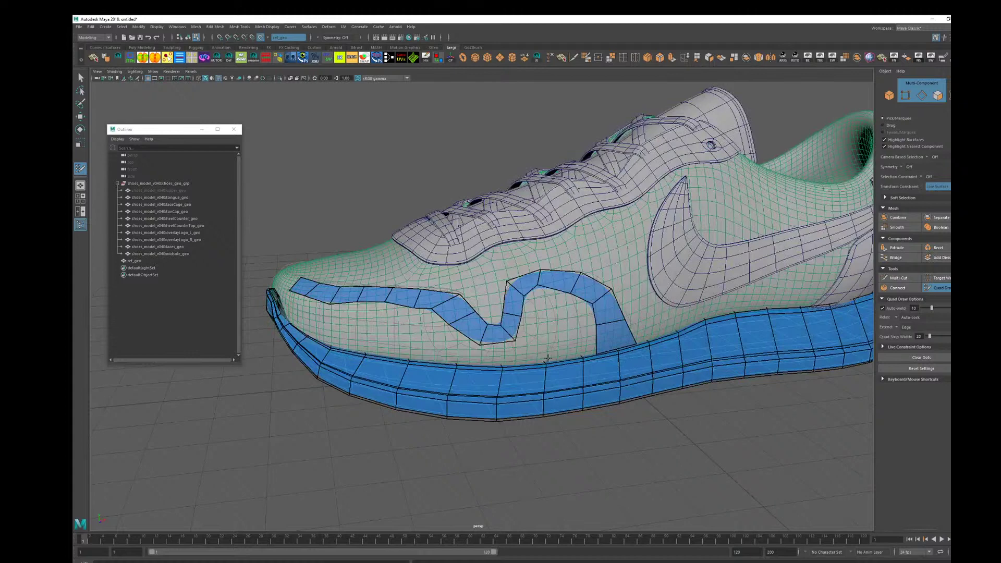
Step: Move the Outliner aside and examine the quad strip on the shoe from several angles
{"action": "left_click_drag", "start_coordinate": [173, 131], "coordinate": [193, 121]}
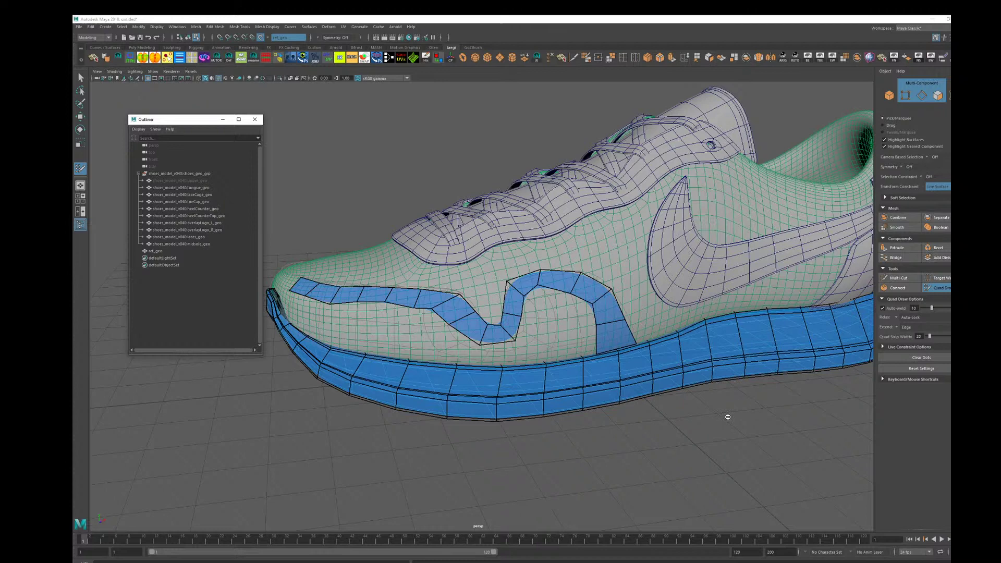
{"action": "right_click_drag", "start_coordinate": [702, 395], "coordinate": [642, 392], "text": "alt"}
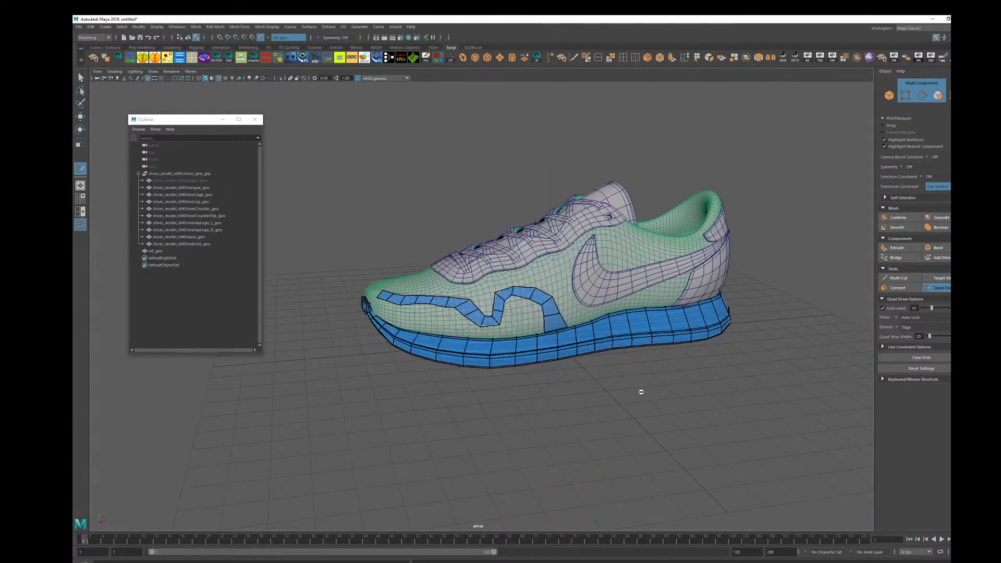
{"action": "middle_click_drag", "start_coordinate": [642, 392], "coordinate": [563, 415], "text": "alt"}
{"action": "left_click_drag", "start_coordinate": [562, 416], "coordinate": [542, 370], "text": "alt"}
{"action": "right_click_drag", "start_coordinate": [542, 370], "coordinate": [619, 407], "text": "alt"}
{"action": "left_click_drag", "start_coordinate": [619, 407], "coordinate": [684, 441], "text": "alt"}
{"action": "middle_click_drag", "start_coordinate": [684, 441], "coordinate": [540, 397], "text": "alt"}
{"action": "left_click_drag", "start_coordinate": [541, 397], "coordinate": [655, 399], "text": "alt"}
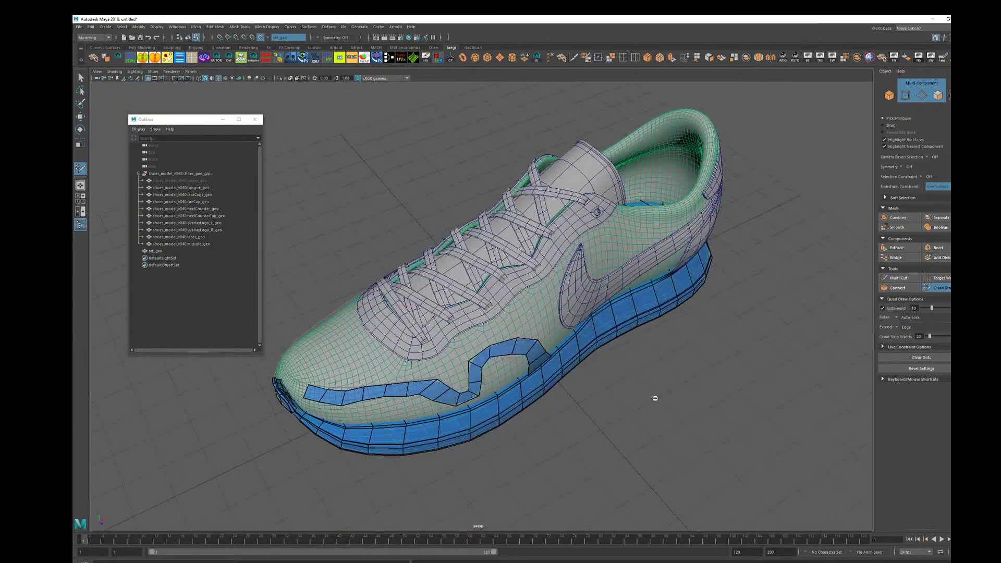